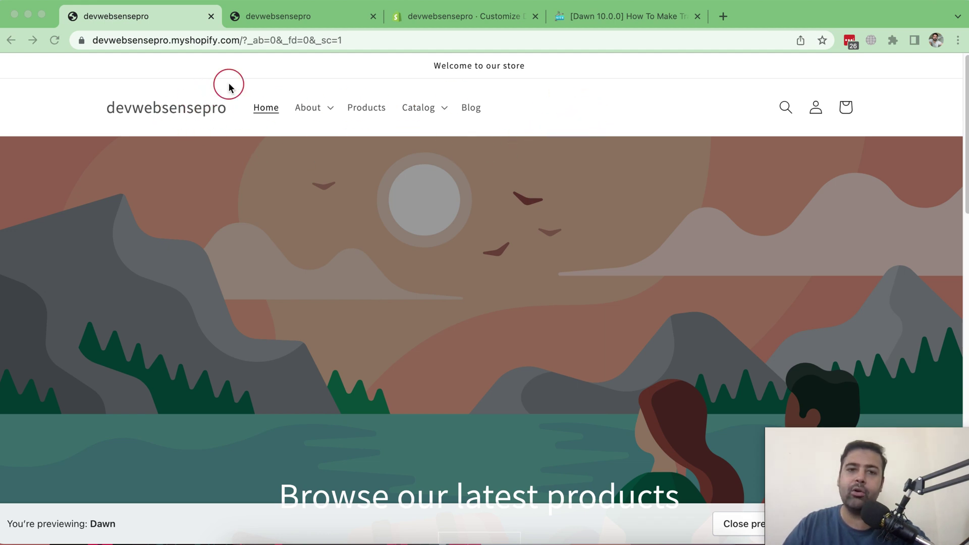
scroll(394, 208, "down", 1)
scroll(394, 207, "down", 5)
scroll(396, 210, "up", 4)
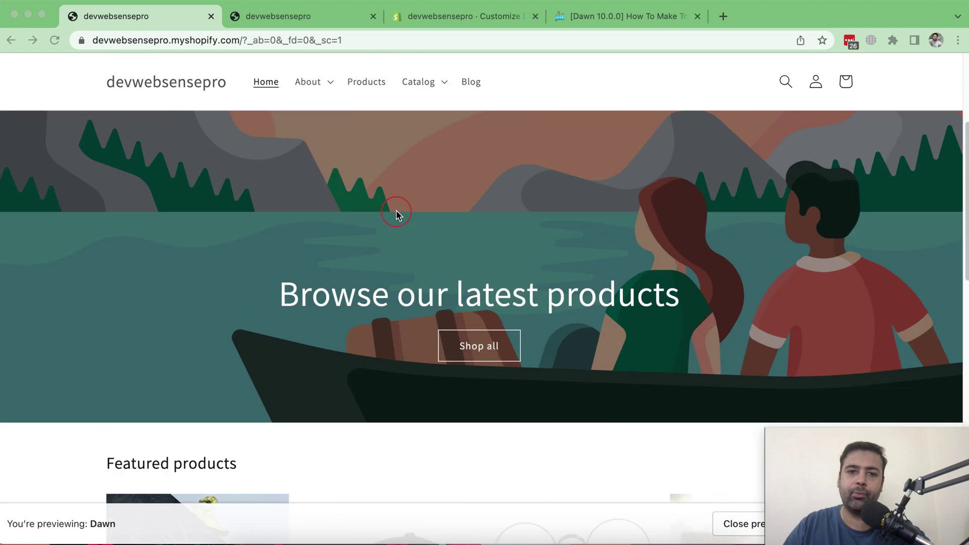
scroll(395, 214, "up", 3)
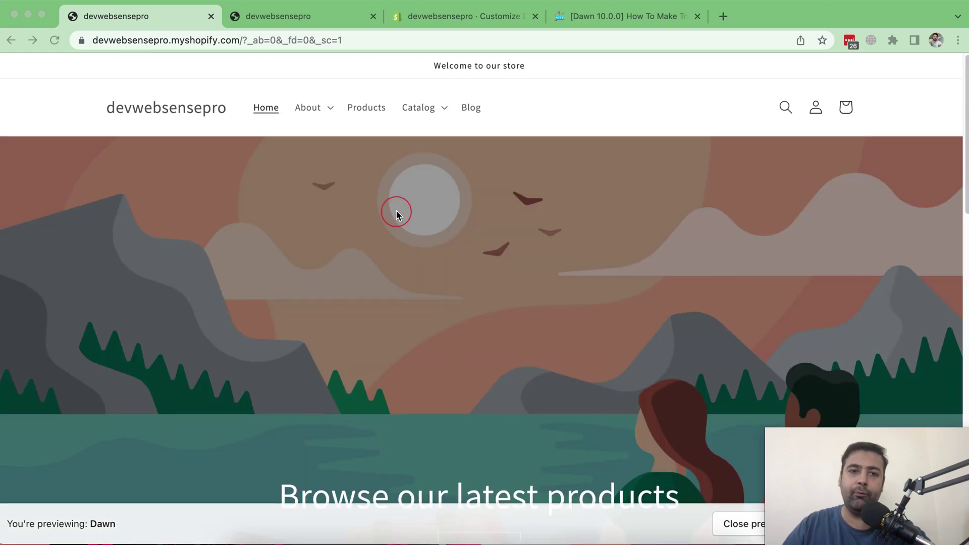
- Switch to the live storefront tab, where the header sits transparently over the hero banner
left_click(309, 22)
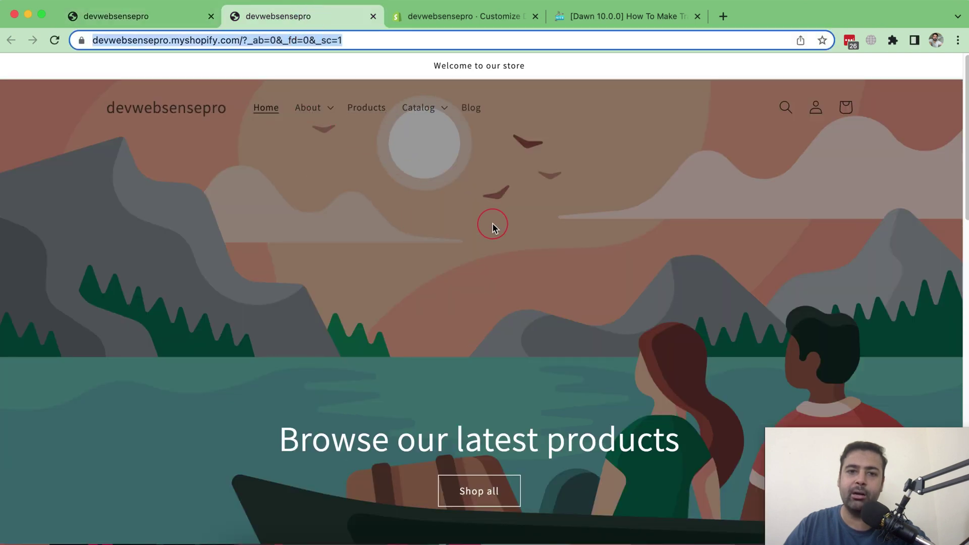
scroll(492, 222, "down", 5)
scroll(492, 223, "down", 5)
scroll(492, 223, "up", 8)
scroll(490, 220, "up", 3)
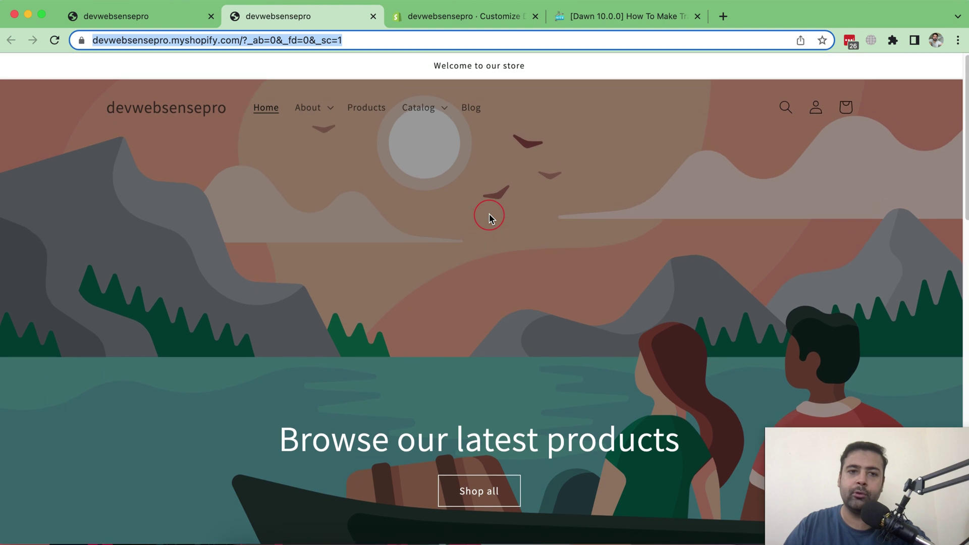
scroll(491, 218, "down", 5)
scroll(491, 219, "down", 5)
scroll(491, 219, "up", 10)
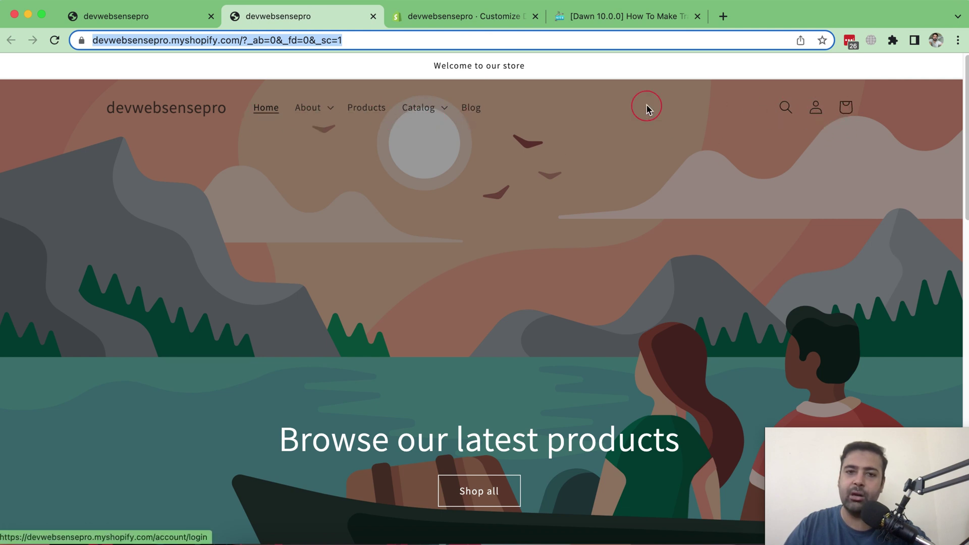
- In Customize, toggle the transparent header off and on, then set its icon and text colour to #FCFCFC
left_click(504, 21)
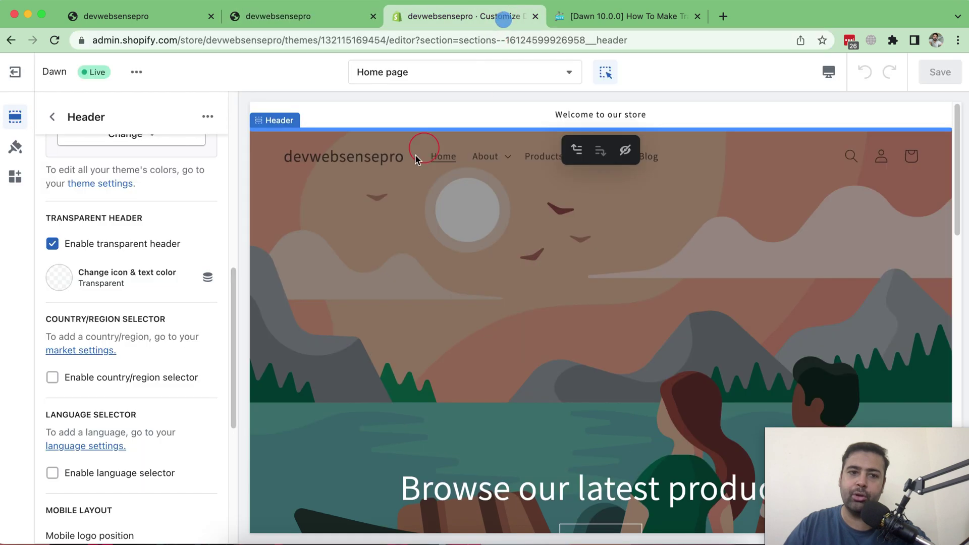
left_click(53, 244)
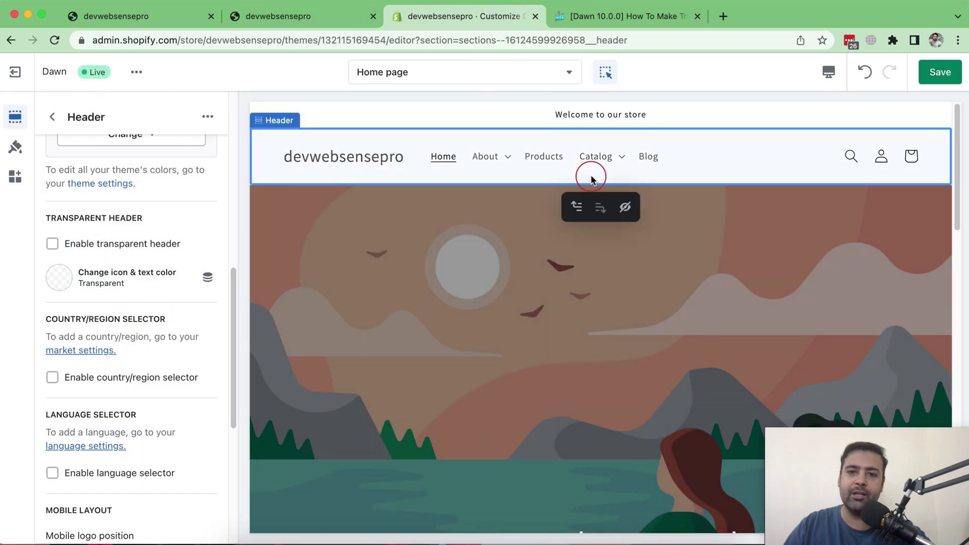
left_click(52, 243)
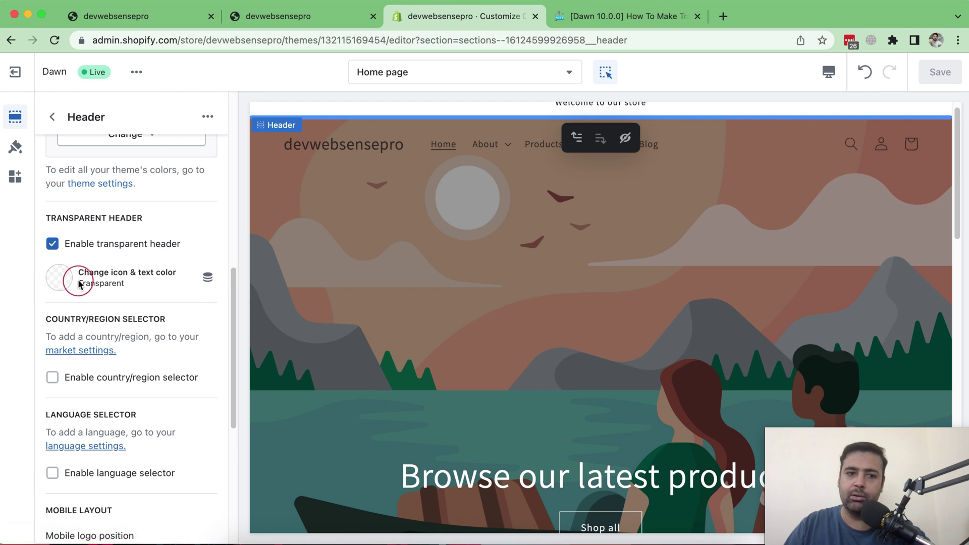
left_click(59, 278)
mouse_move(61, 311)
left_mouse_down()
mouse_move(55, 321)
mouse_move(52, 303)
left_mouse_up()
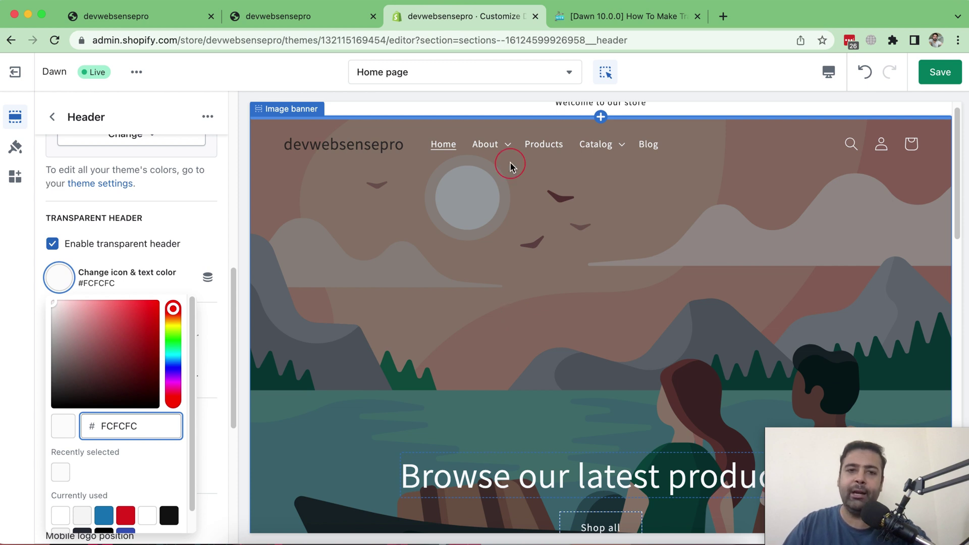
left_click(277, 16)
- Copy the store's base address into a new tab and load its /admin page
left_click(235, 40)
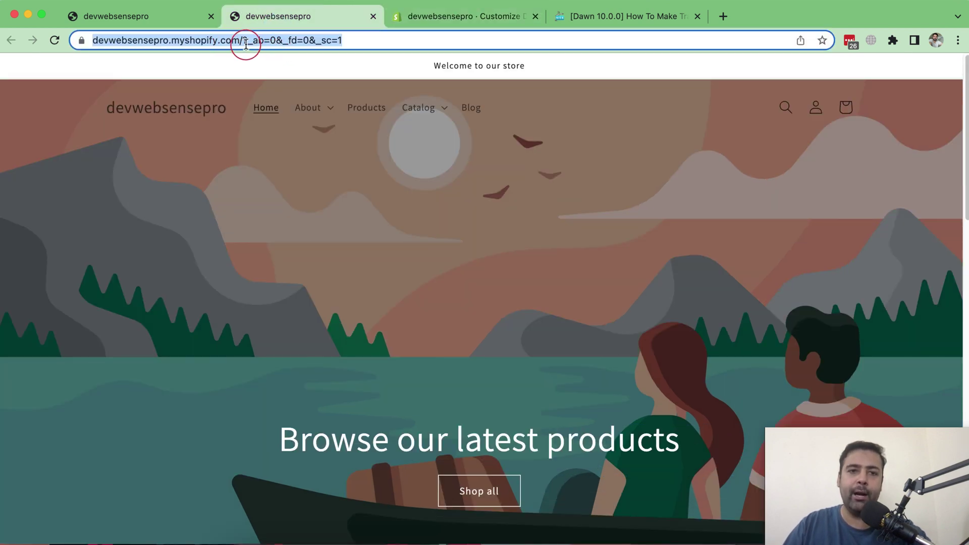
left_click(244, 40)
left_click_drag(280, 40, 23, 41)
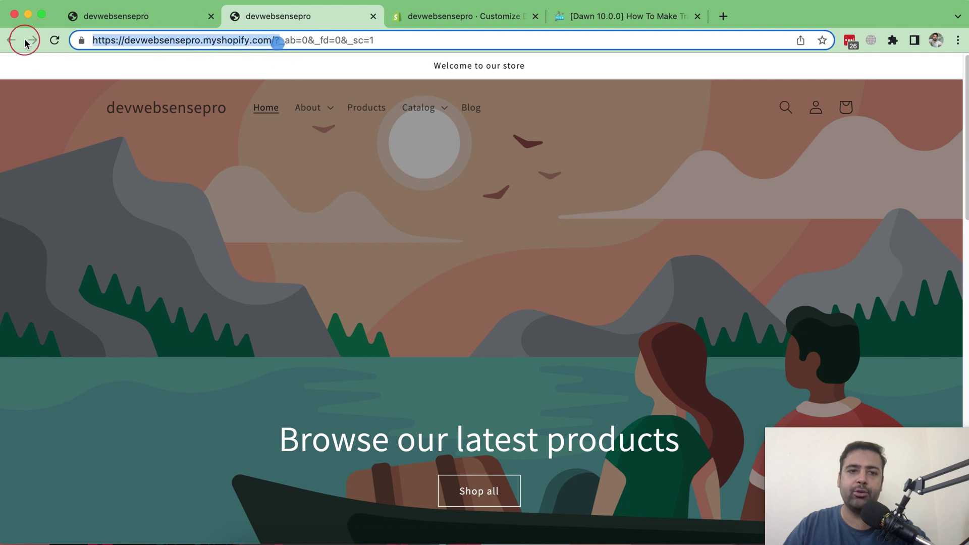
key("super+c")
key("super+t")
key("super+v")
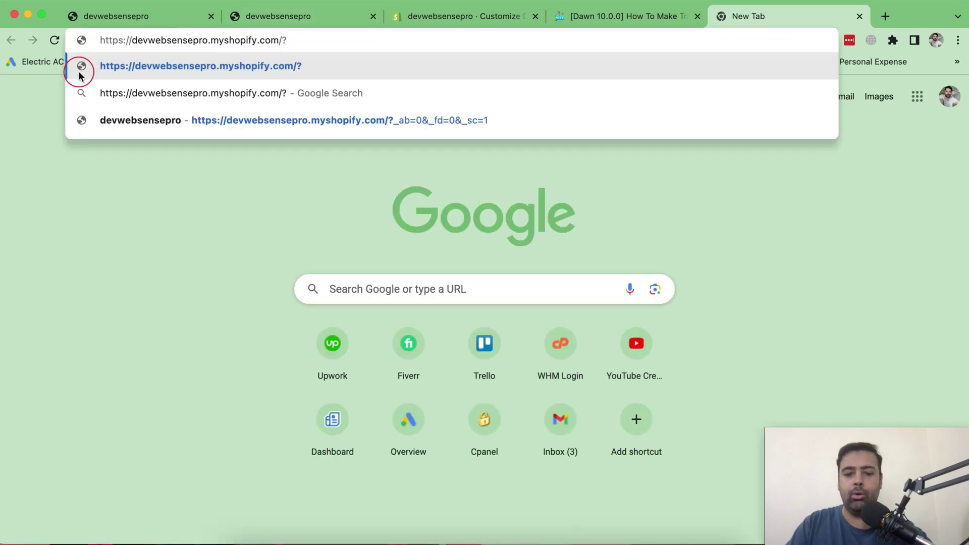
key("BackSpace")
type("admi")
key("Return")
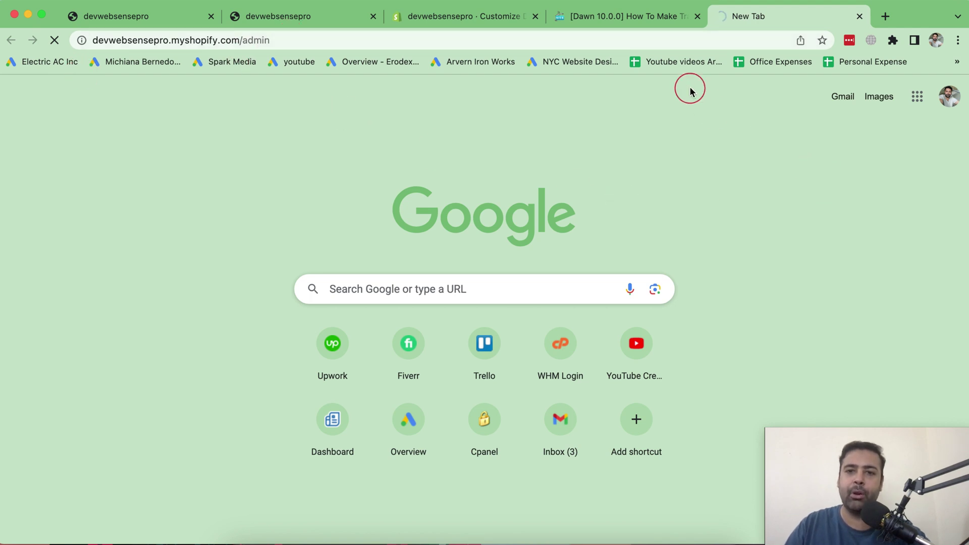
- Check the tutorial blog post, then open Online Store themes in admin
left_click(654, 16)
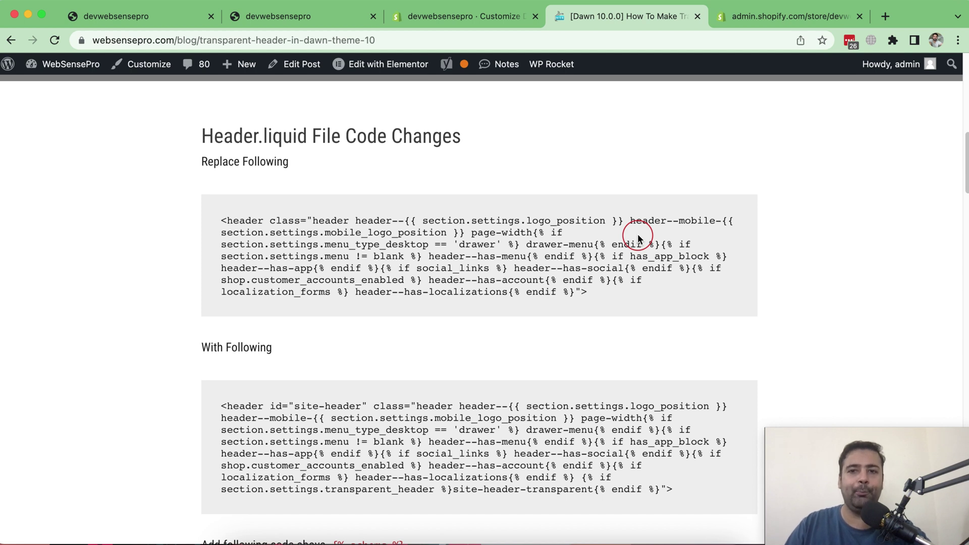
left_click(759, 16)
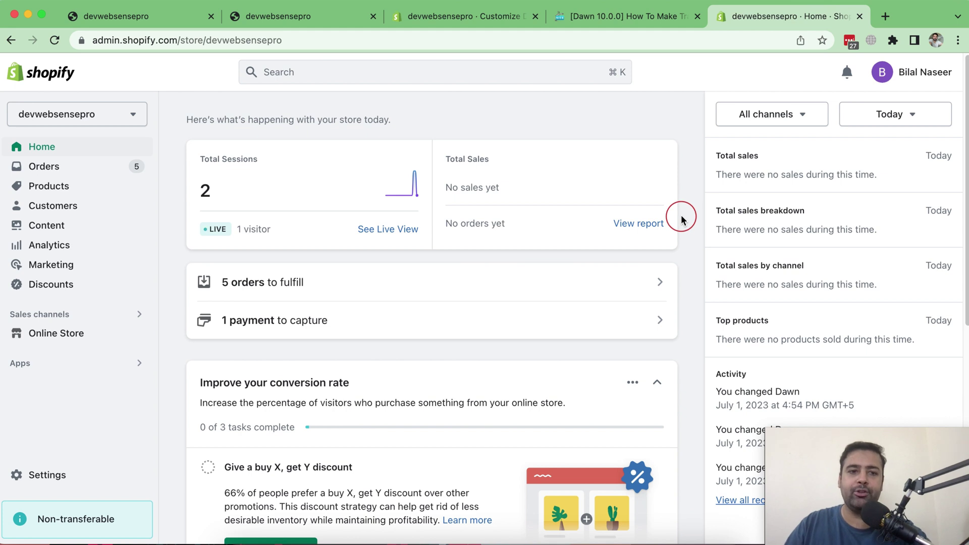
mouse_move(57, 333)
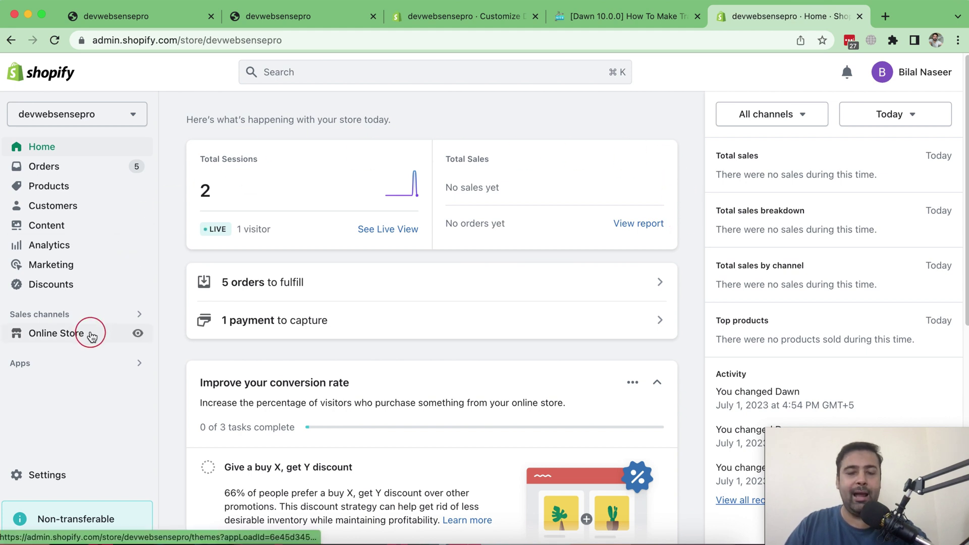
left_click(92, 335)
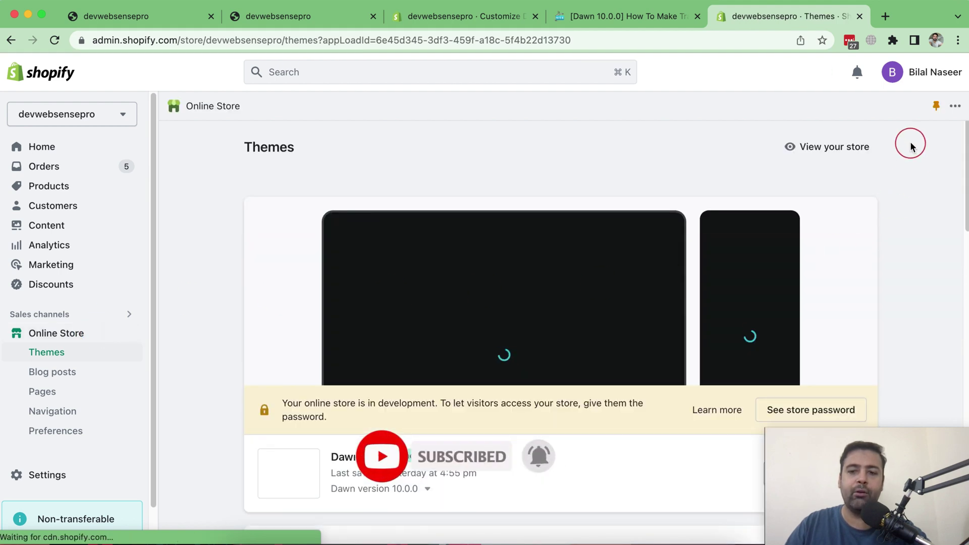
scroll(911, 146, "down", 3)
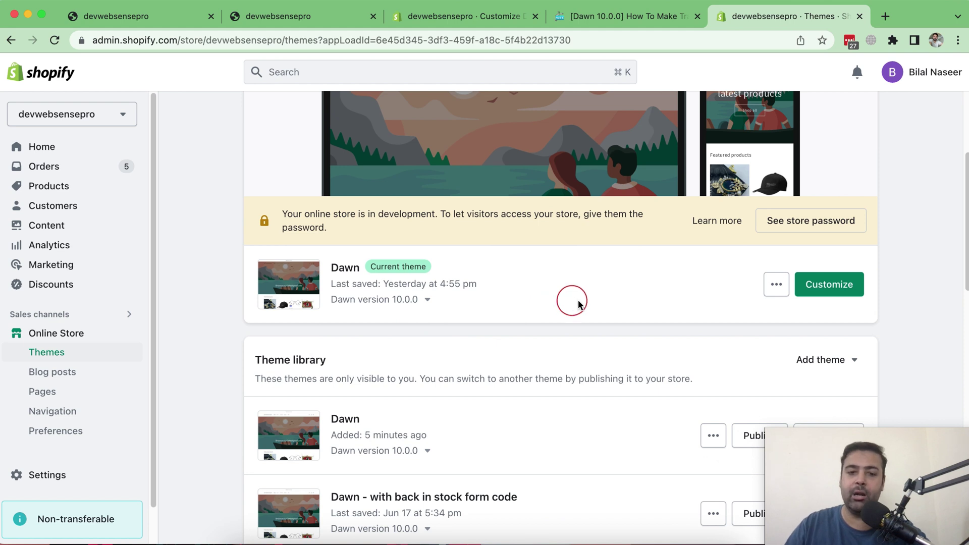
scroll(694, 204, "down", 5)
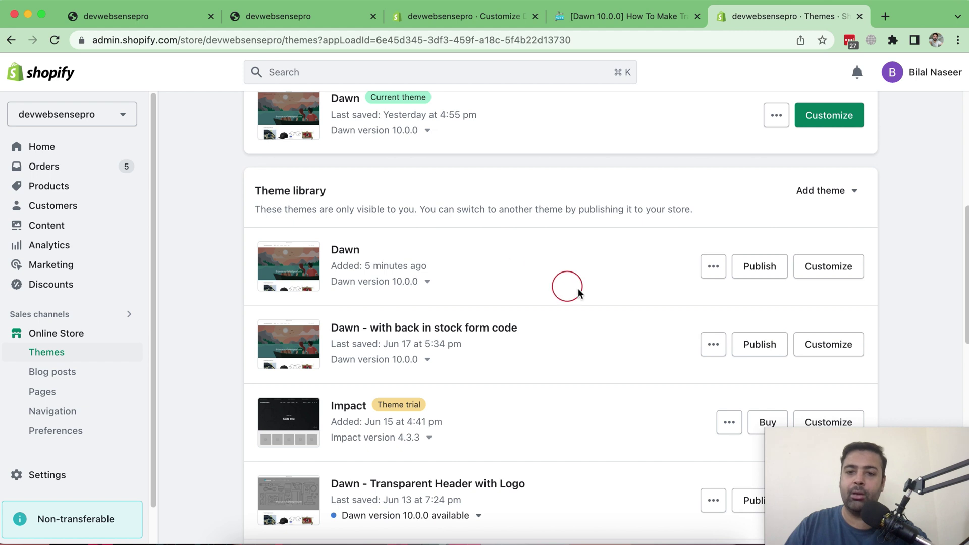
- Preview the library's Dawn theme, then publish it as the current theme
left_click(716, 267)
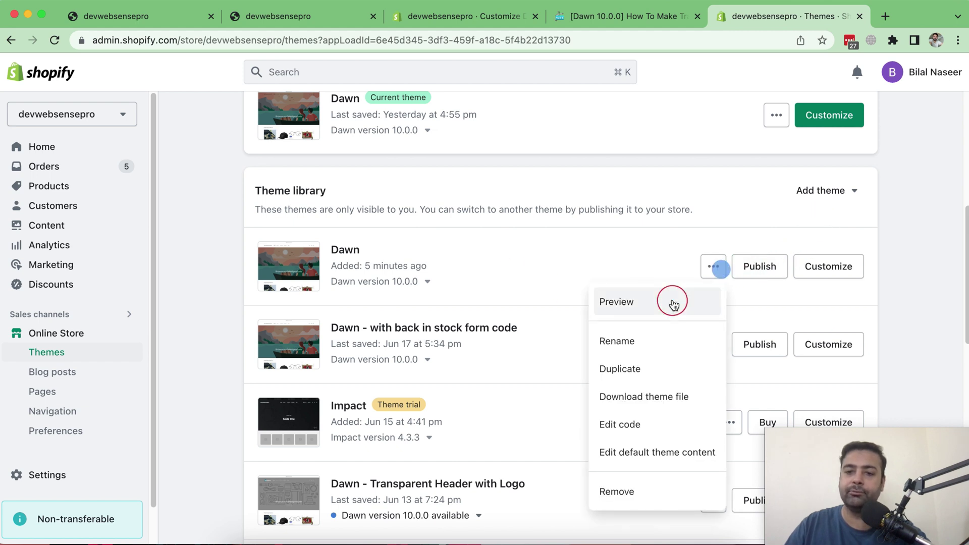
left_click(613, 301)
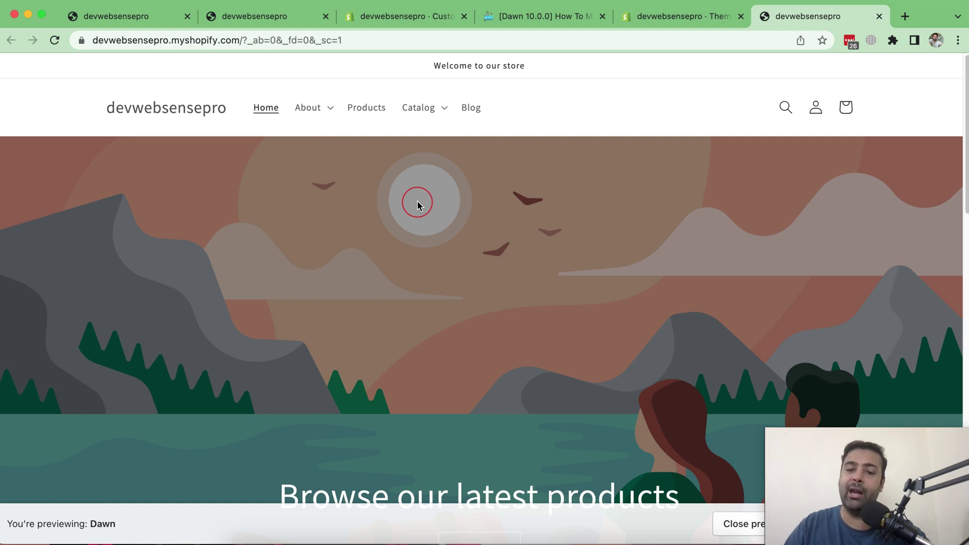
left_click(652, 17)
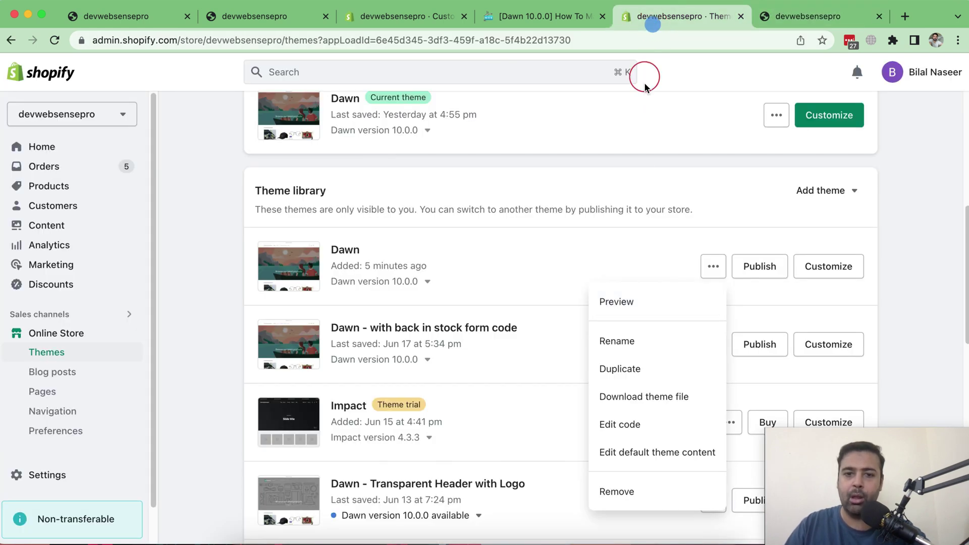
left_click(759, 265)
left_click(654, 393)
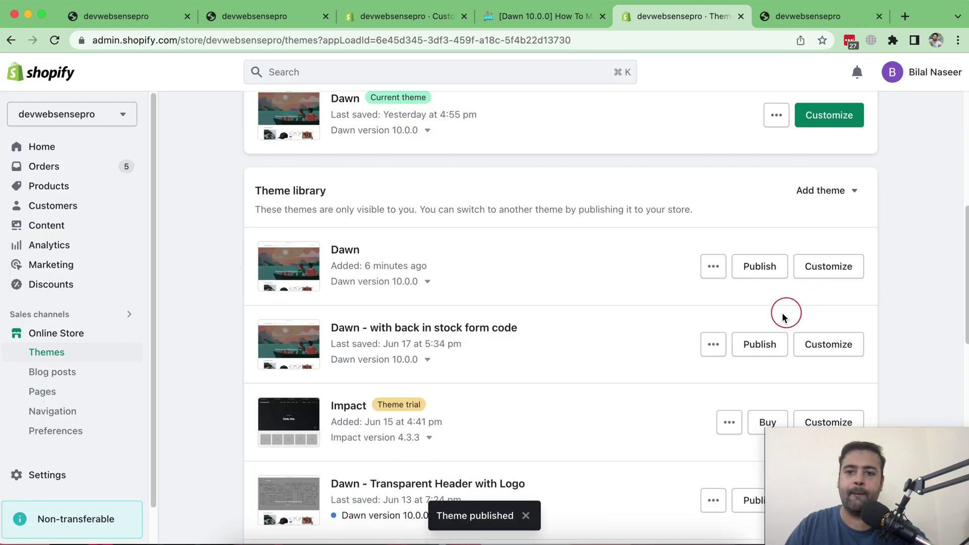
scroll(682, 318, "up", 5)
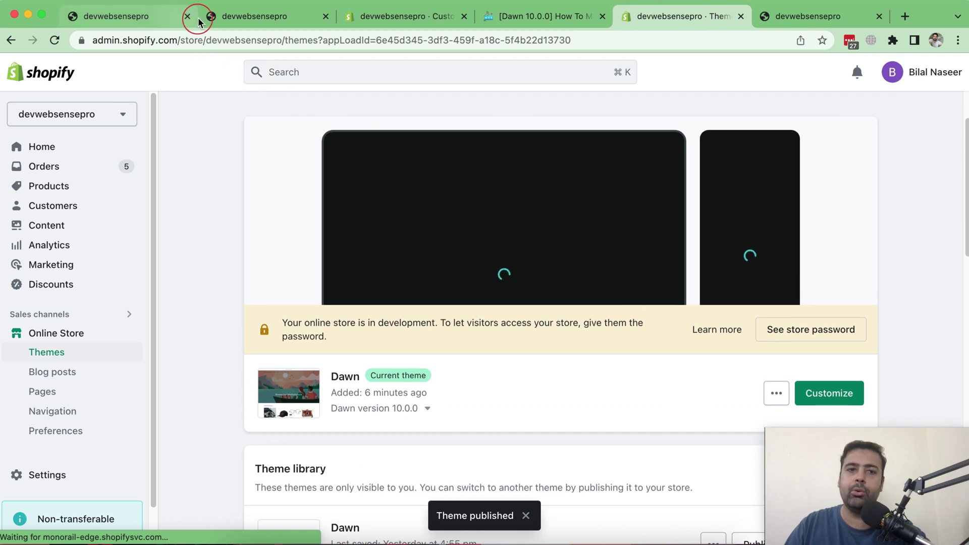
- Close the old storefront tabs and leave the customizer, discarding unsaved changes
left_click(186, 16)
left_click(189, 18)
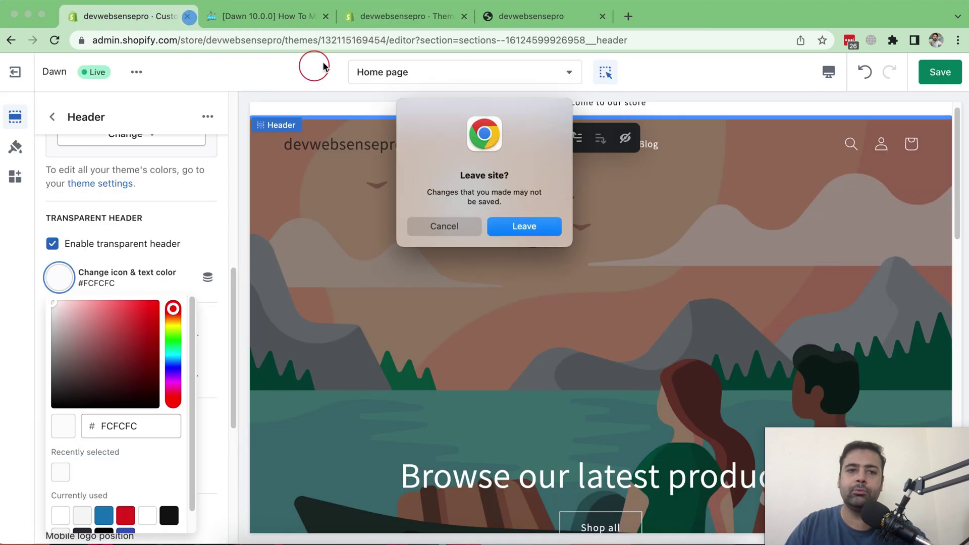
left_click(524, 229)
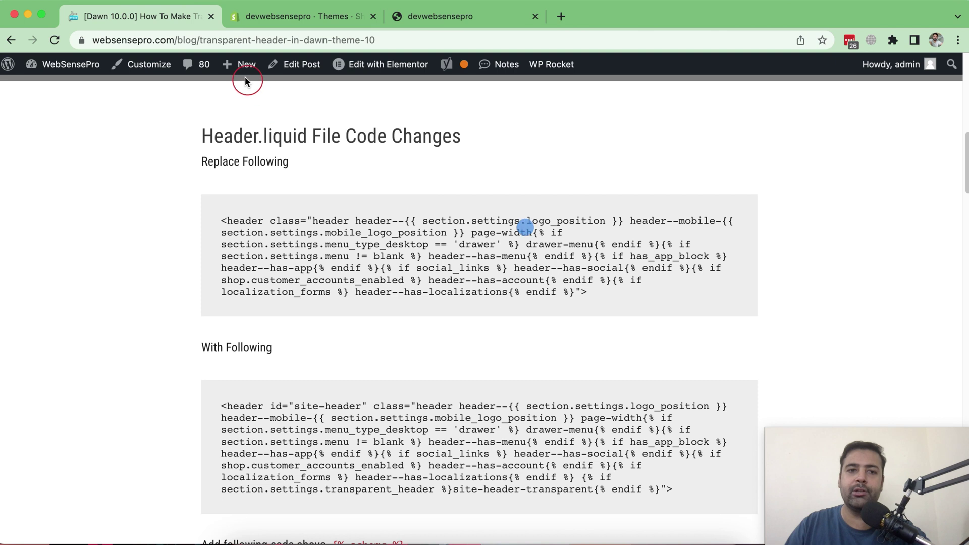
left_click(328, 16)
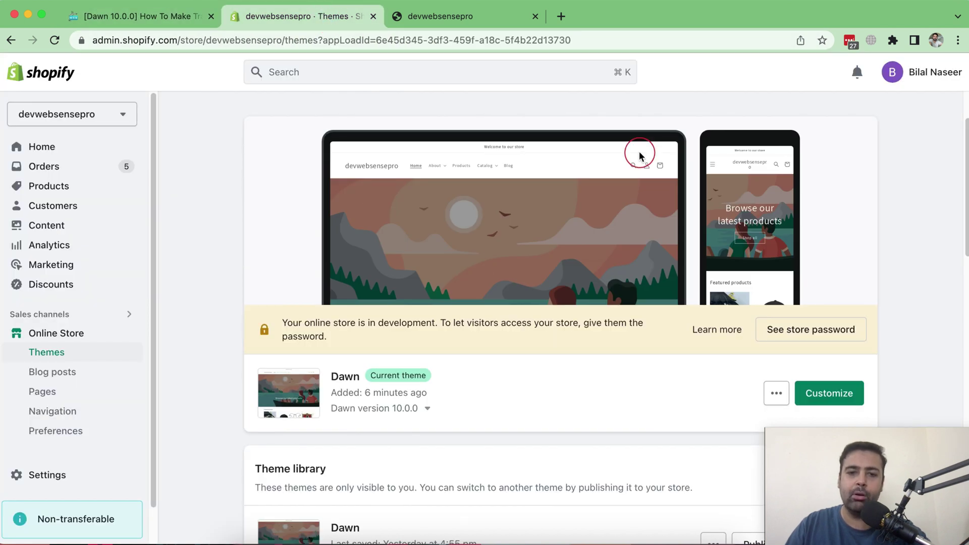
scroll(640, 155, "down", 5)
scroll(333, 61, "up", 2)
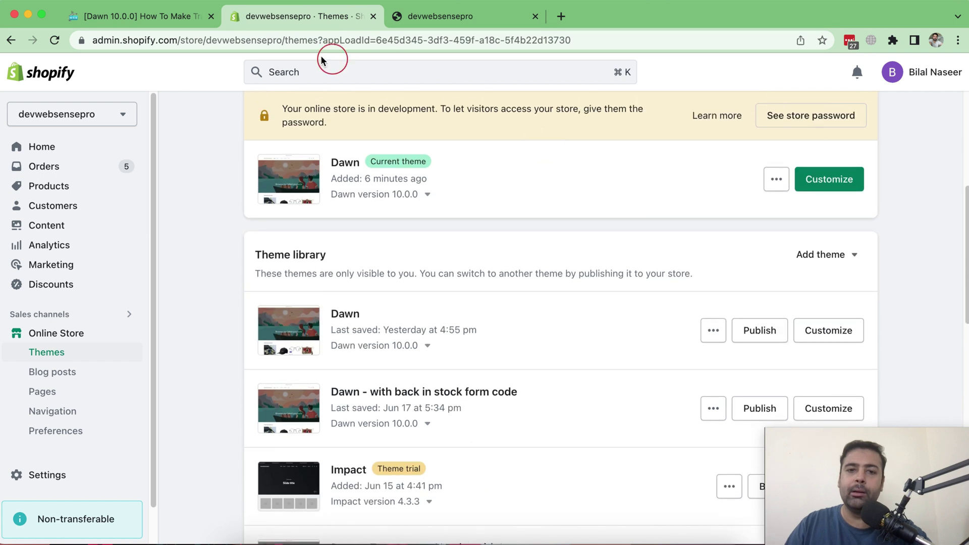
- Review the tutorial's original and replacement header code on the blog
left_click(156, 17)
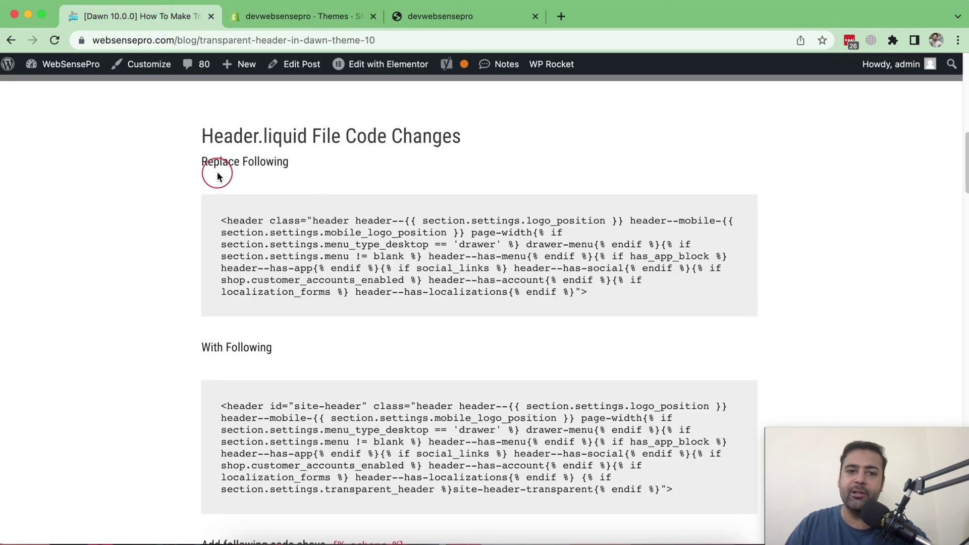
left_click_drag(222, 221, 606, 295)
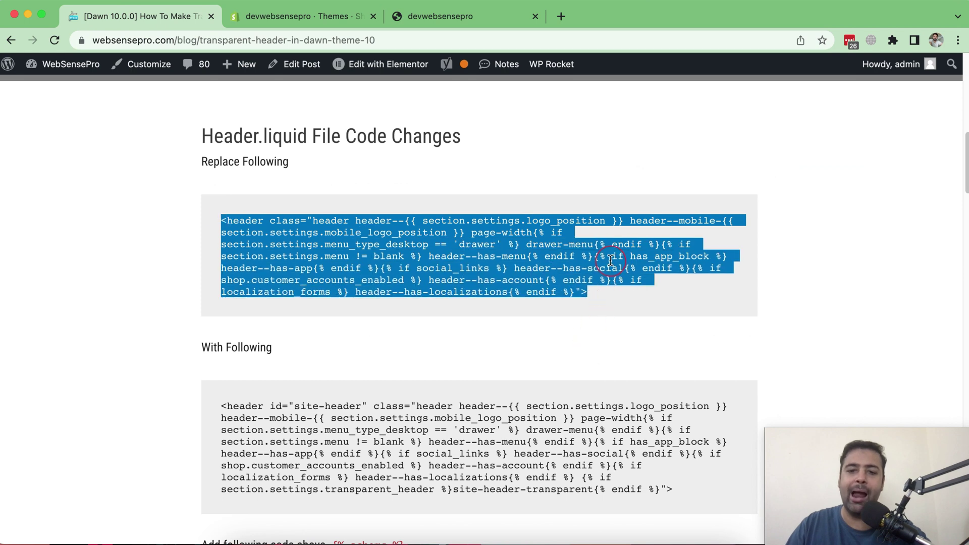
scroll(589, 353, "down", 1)
left_click_drag(674, 469, 223, 388)
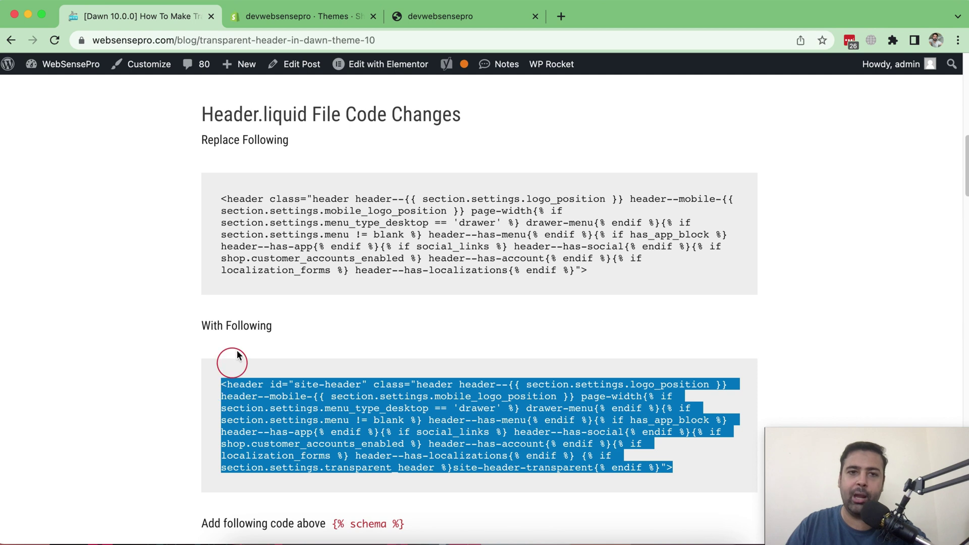
left_click(312, 16)
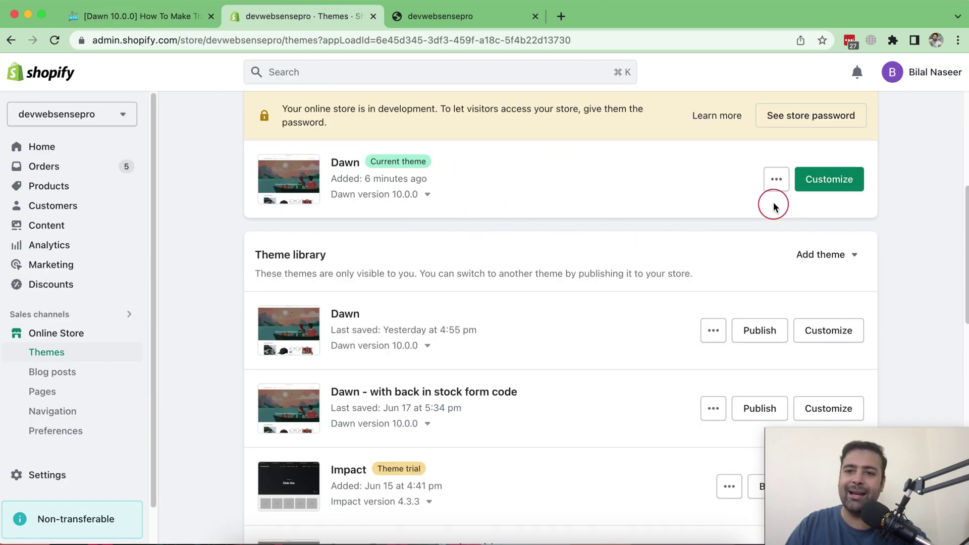
- Choose Edit code from the current Dawn theme's actions menu
left_click(776, 181)
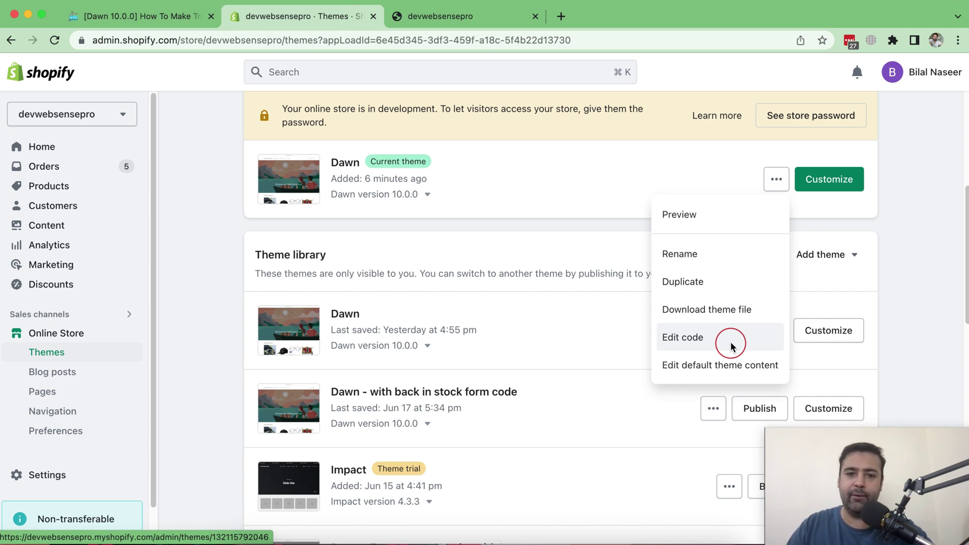
left_click(939, 305)
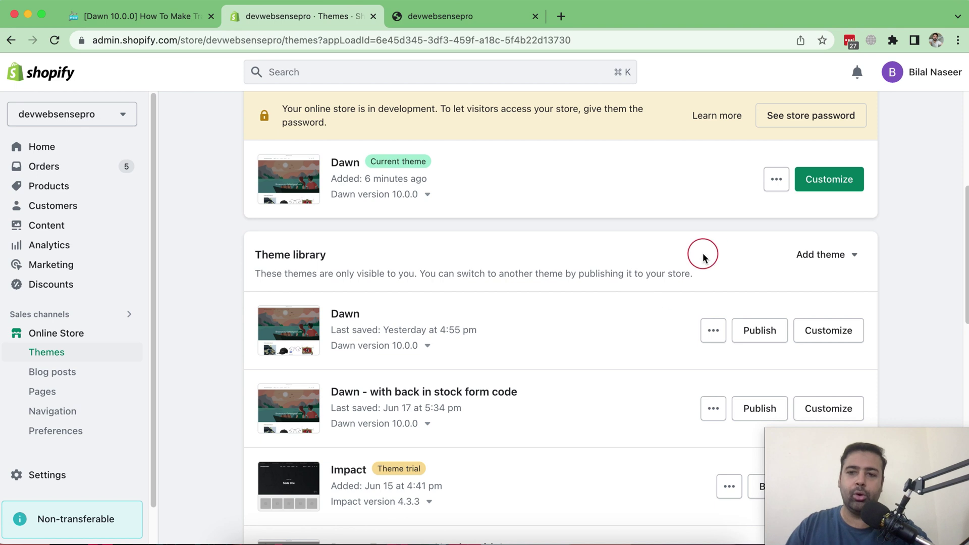
left_click(776, 179)
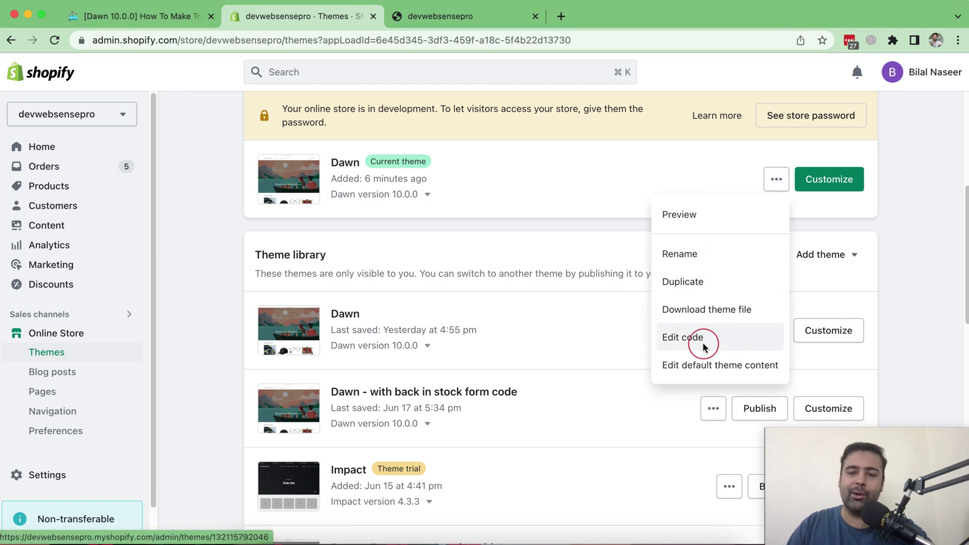
left_click(704, 342)
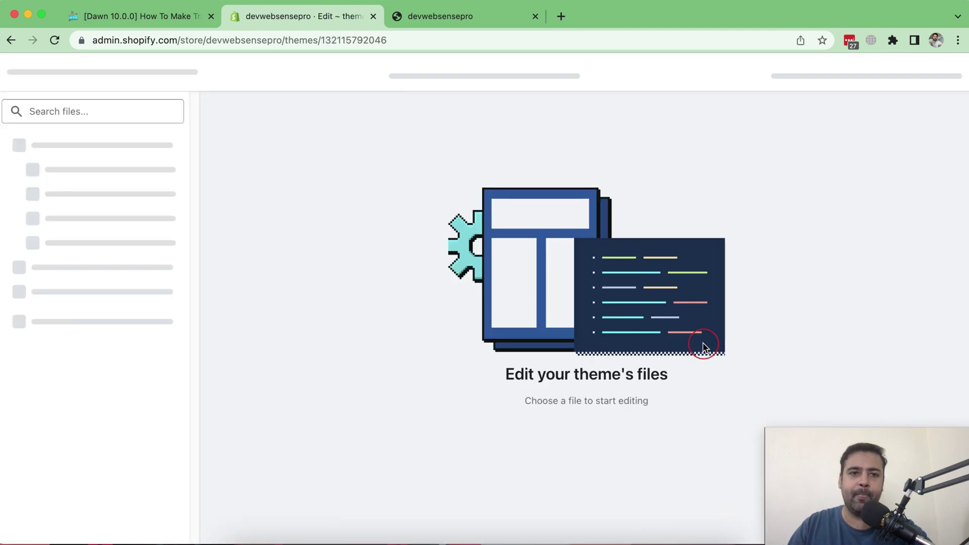
- Open header.liquid via file search and select the tutorial's original header code block
left_click(83, 115)
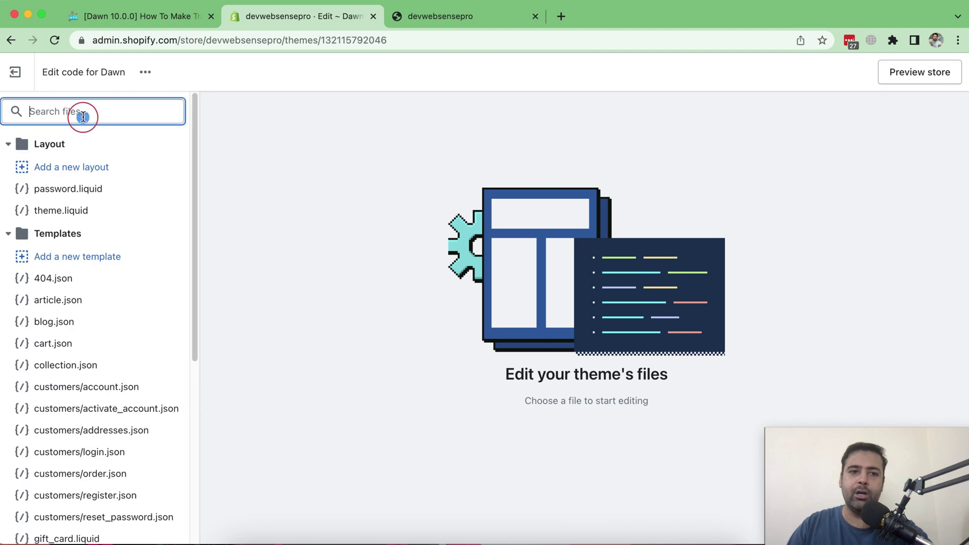
type("header.liqui")
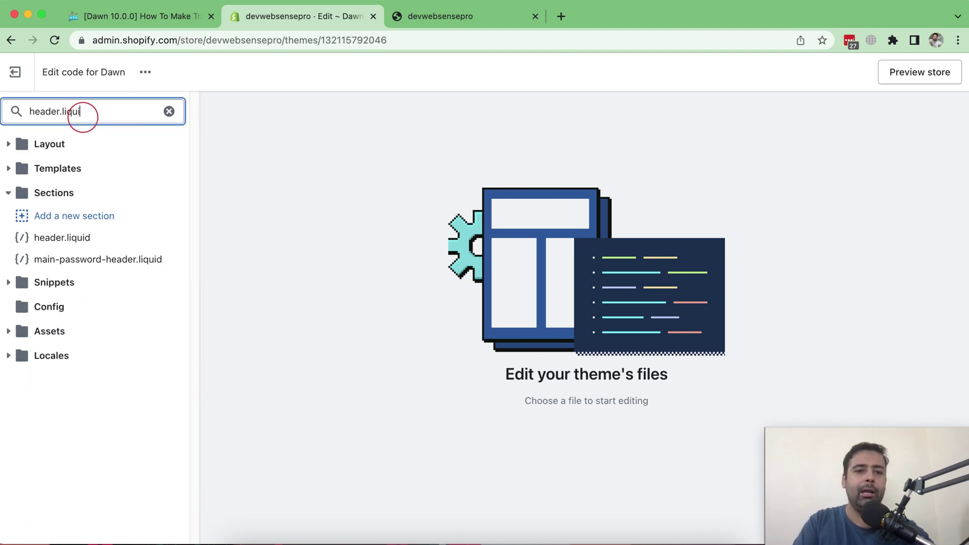
left_click(117, 246)
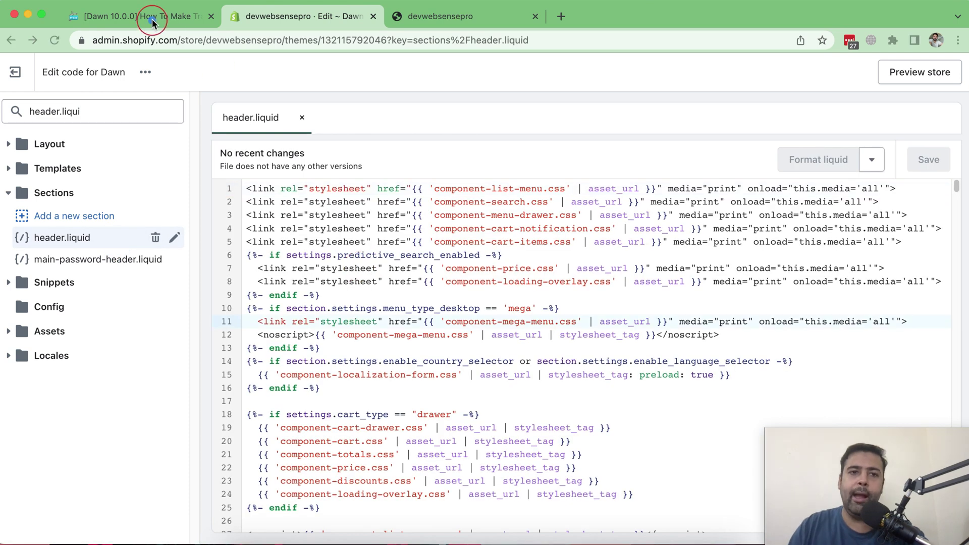
left_click(153, 21)
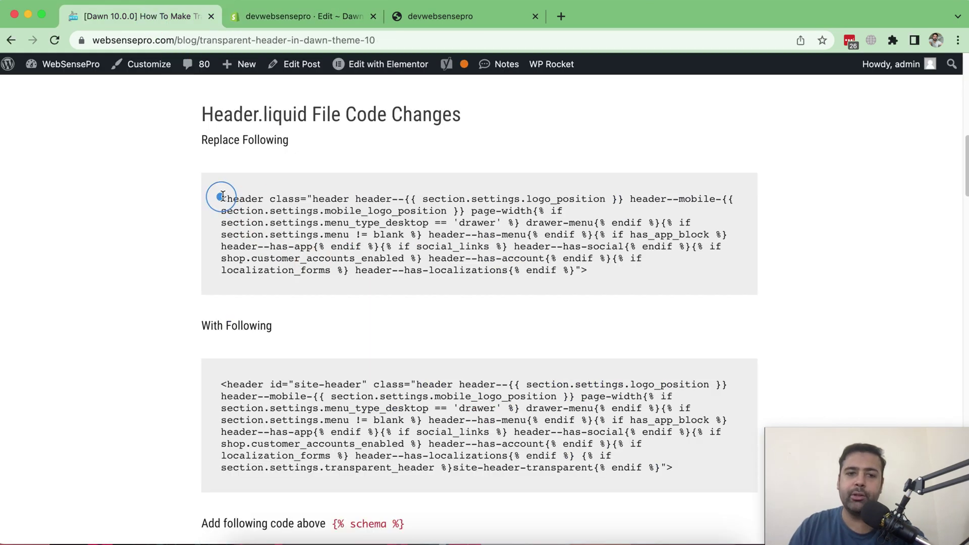
left_click_drag(221, 197, 608, 275)
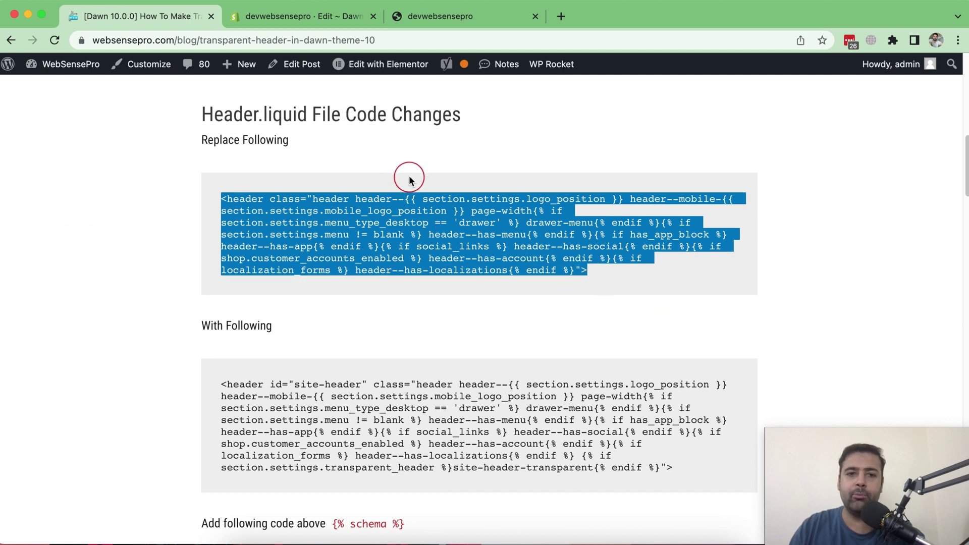
- Copy the tutorial's original header code and find it at line 167 of header.liquid
right_click(385, 213)
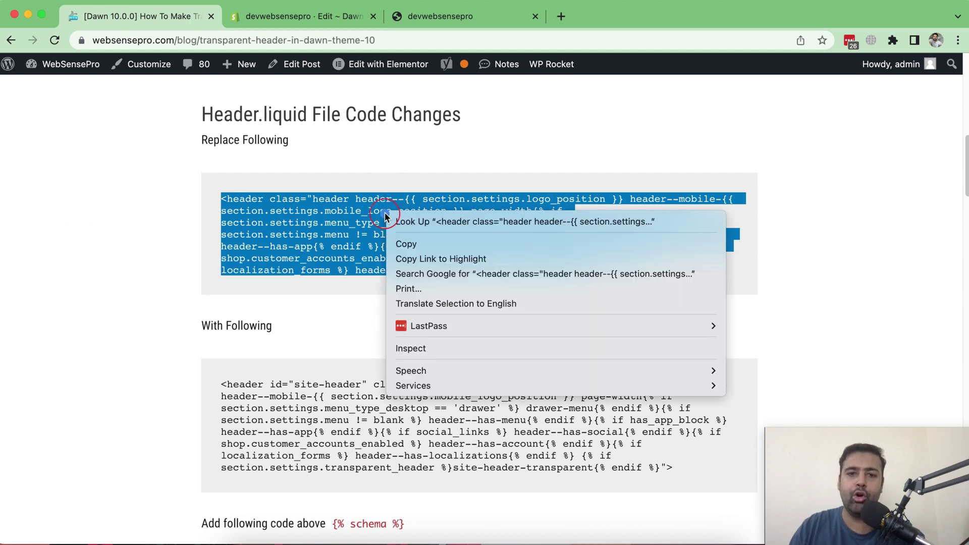
left_click(401, 241)
left_click(285, 16)
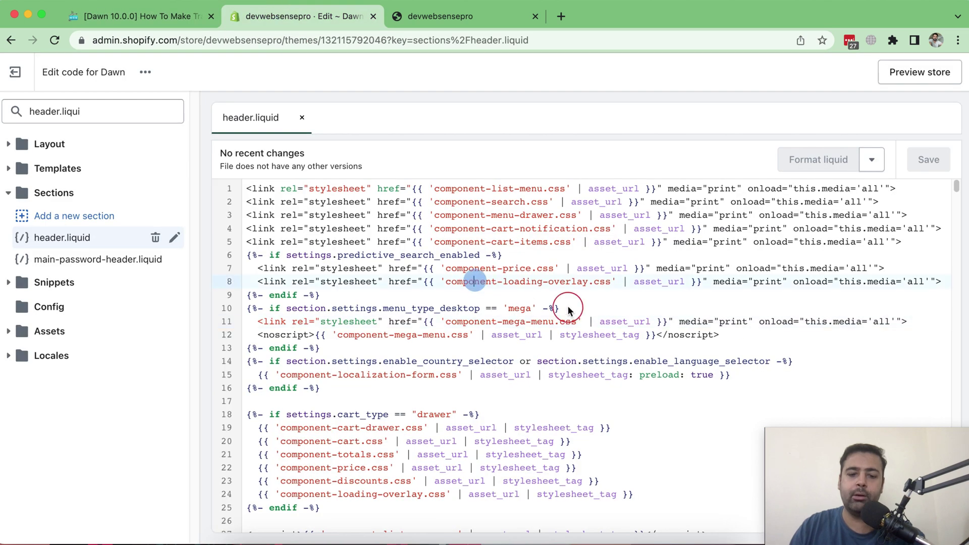
key("ctrl+f")
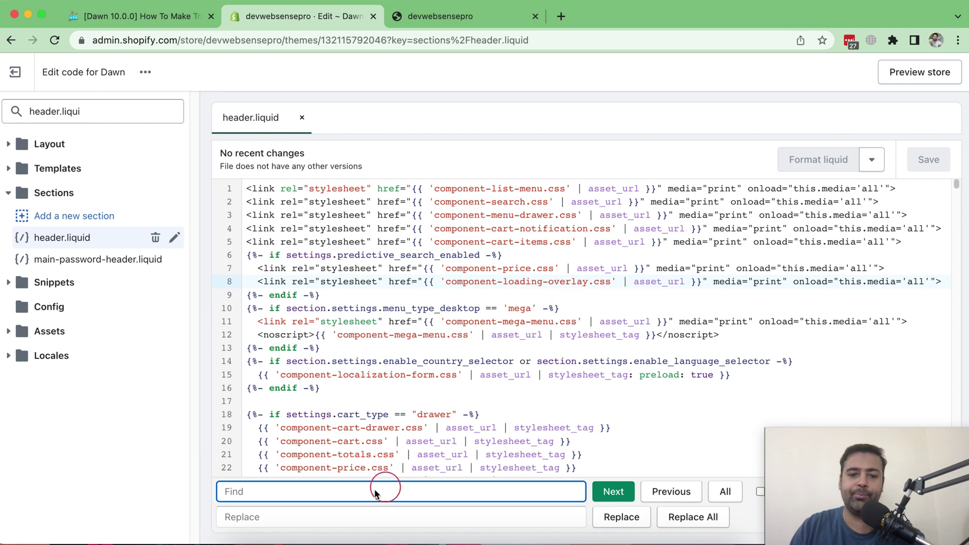
key("ctrl+v")
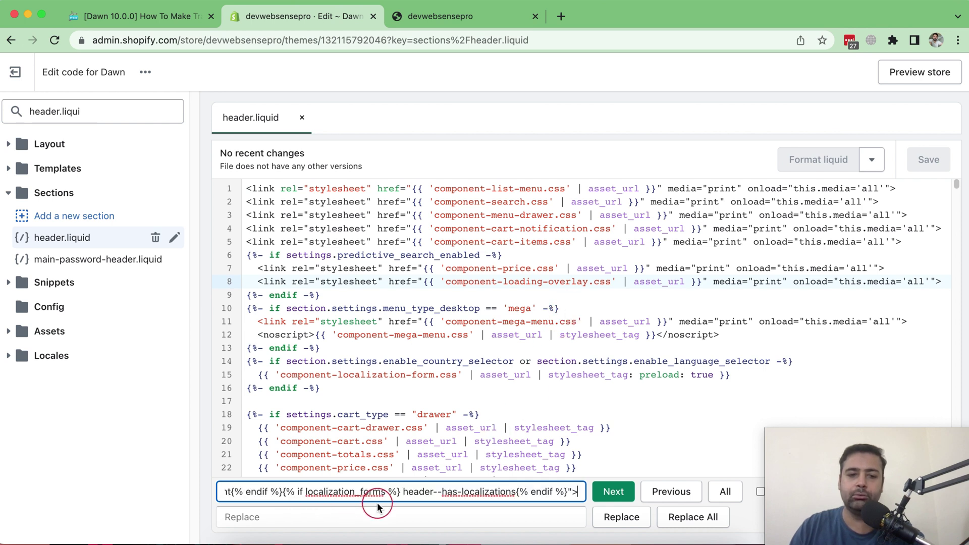
left_click(609, 492)
scroll(605, 263, "down", 5)
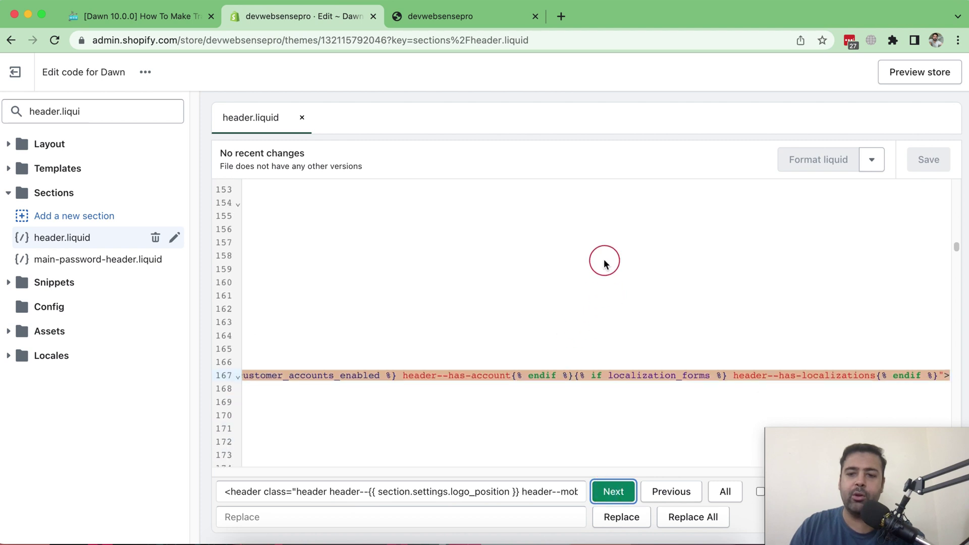
scroll(605, 263, "up", 1)
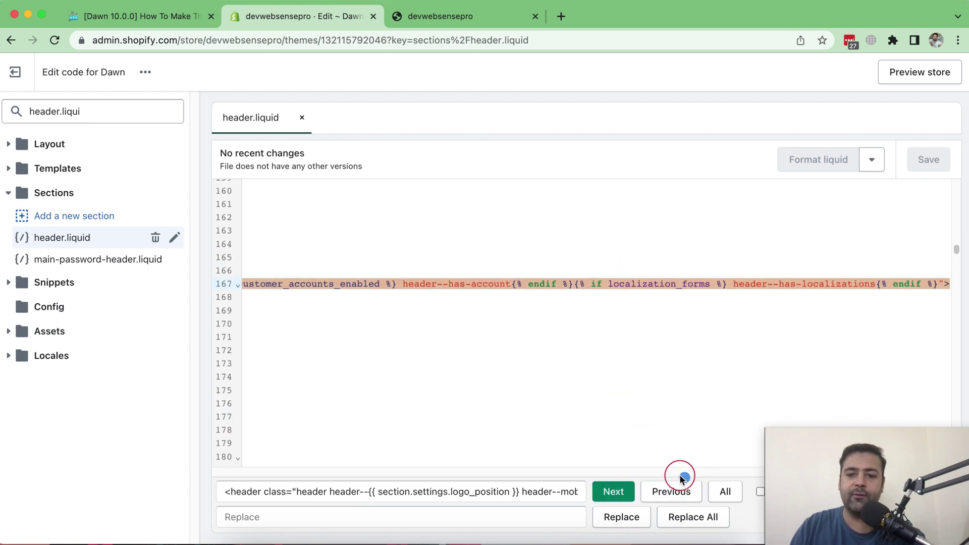
left_click_drag(685, 473, 251, 474)
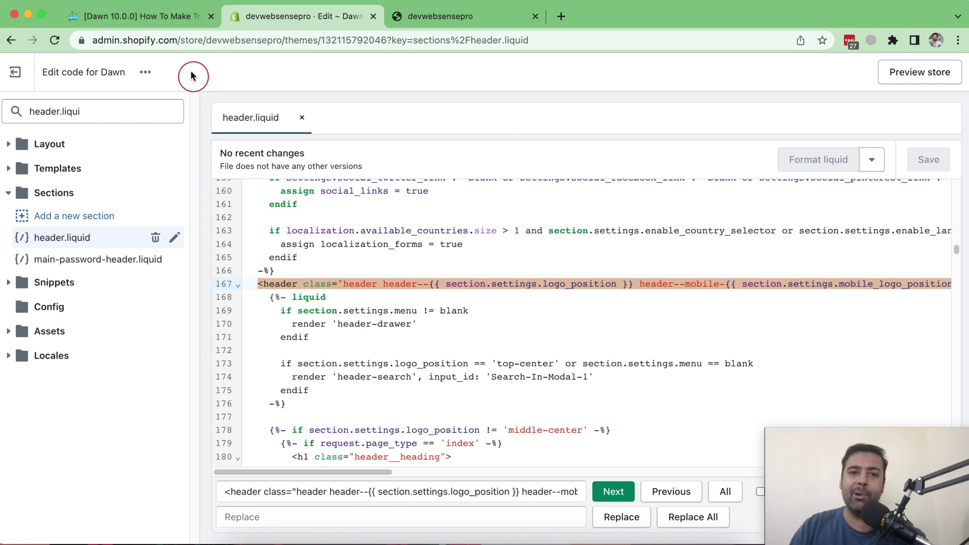
left_click(167, 15)
- Paste the tutorial's site-header tag over line 167 of header.liquid and save
left_click(318, 392)
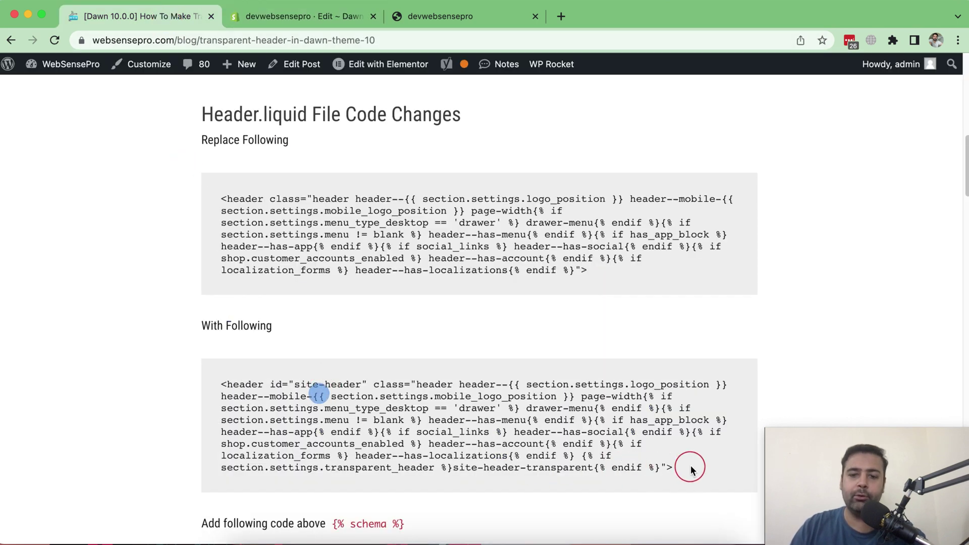
left_click_drag(675, 469, 218, 378)
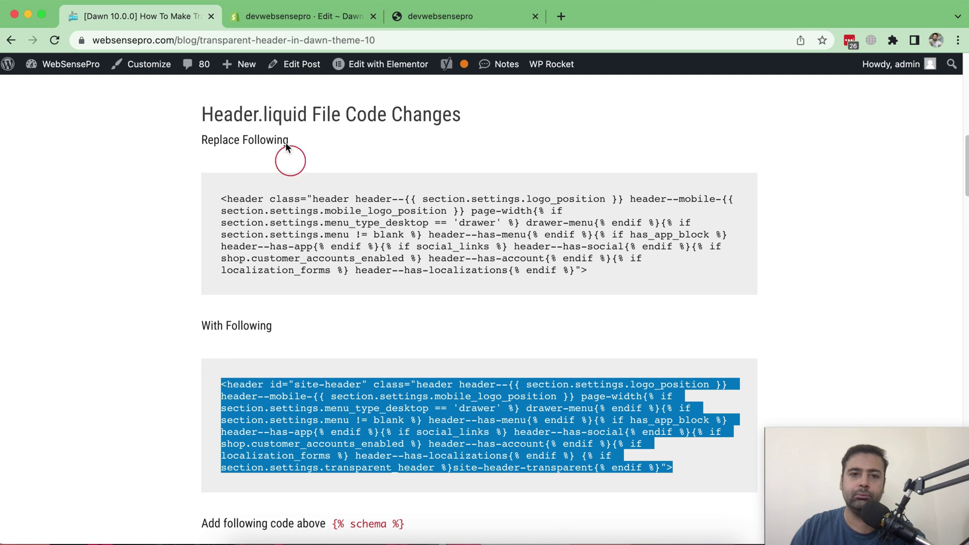
key("super+c")
left_click(292, 16)
triple_click(324, 284)
key("super+v")
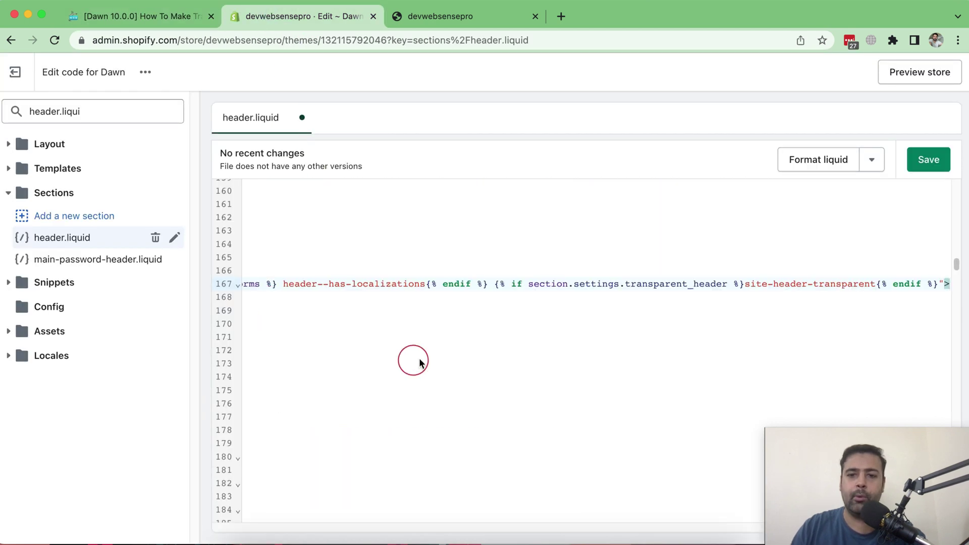
left_click(945, 162)
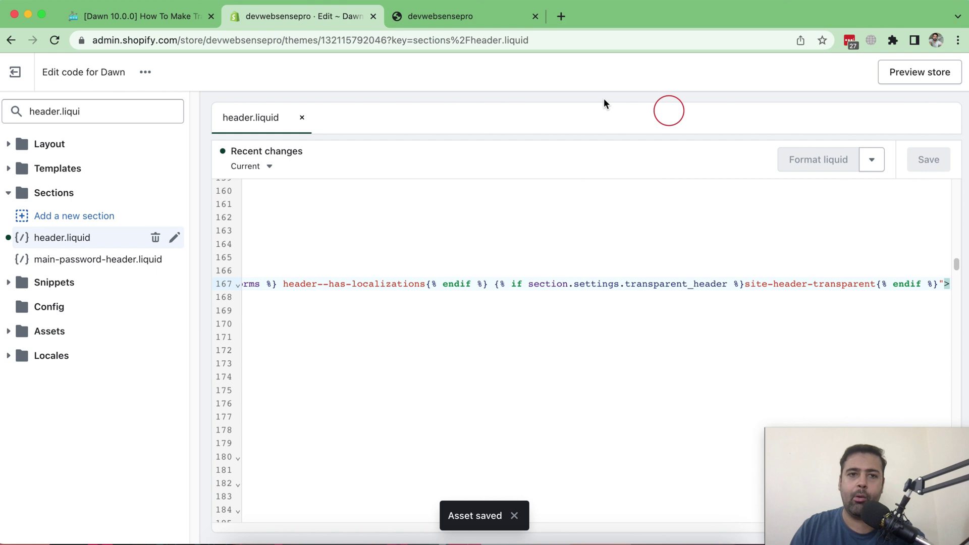
- Find the {% schema %} line in header.liquid and add a blank line above it
left_click(133, 21)
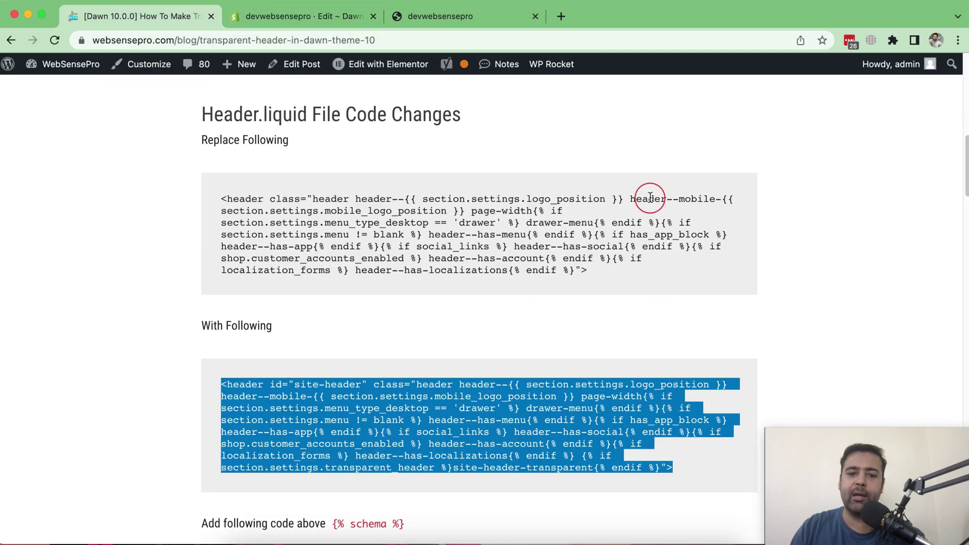
scroll(648, 199, "down", 5)
scroll(647, 199, "down", 3)
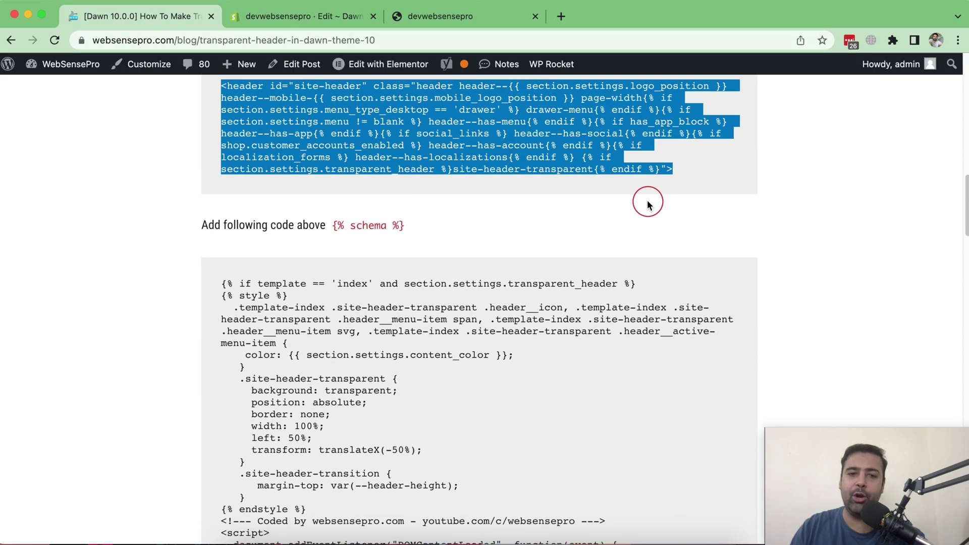
scroll(648, 199, "down", 2)
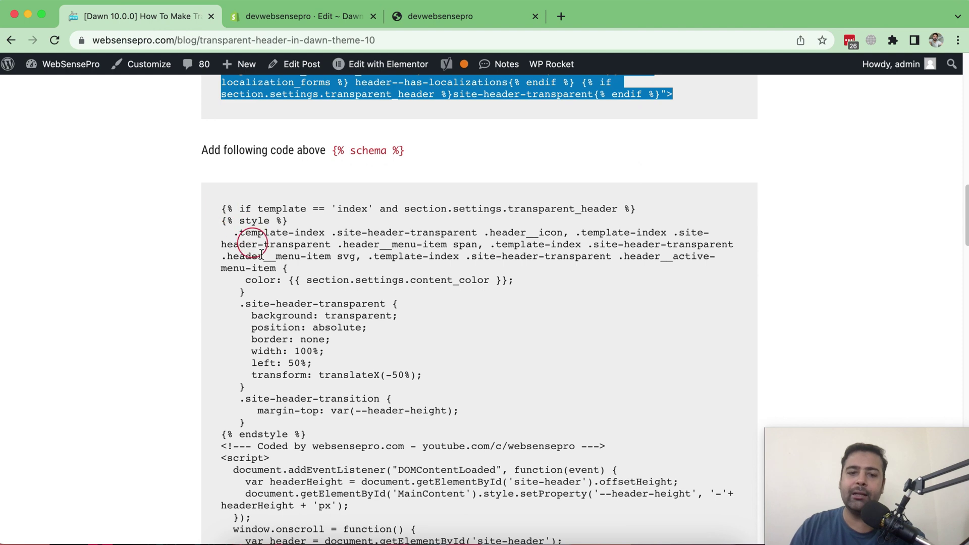
left_click_drag(333, 149, 421, 152)
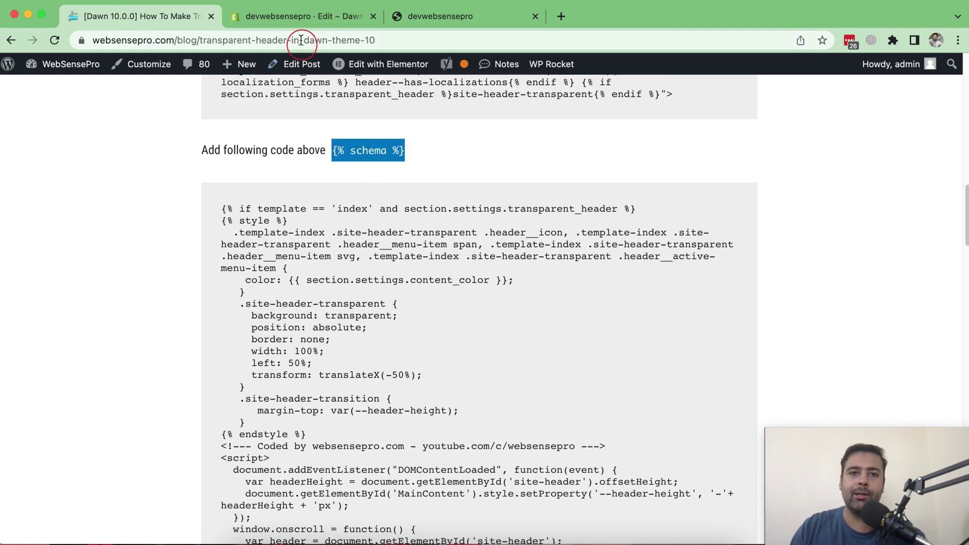
left_click(296, 16)
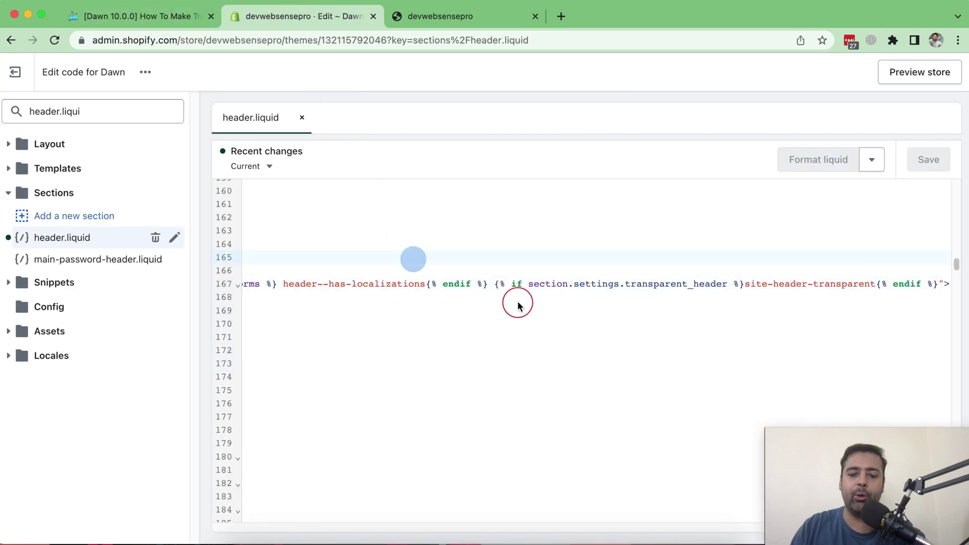
key("super+f")
left_click(613, 491)
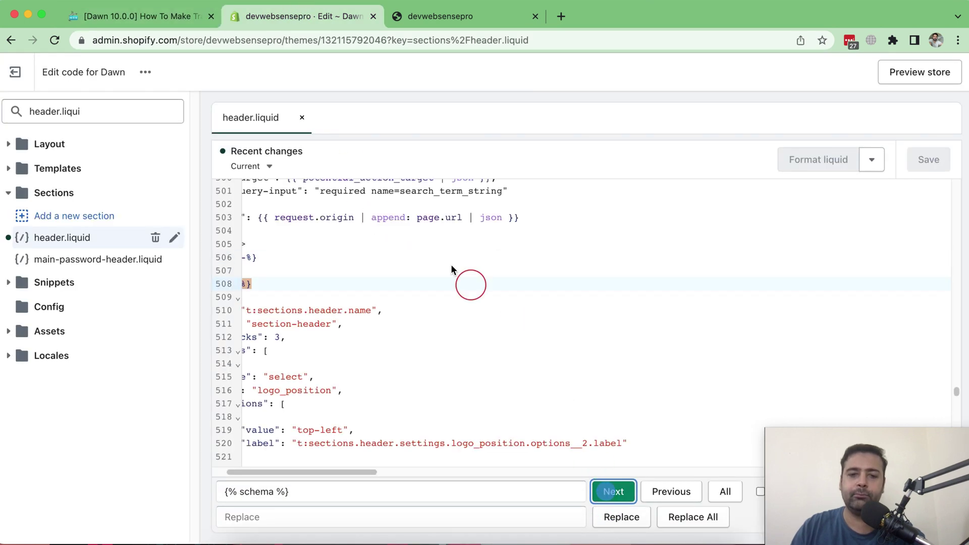
left_click_drag(351, 473, 236, 474)
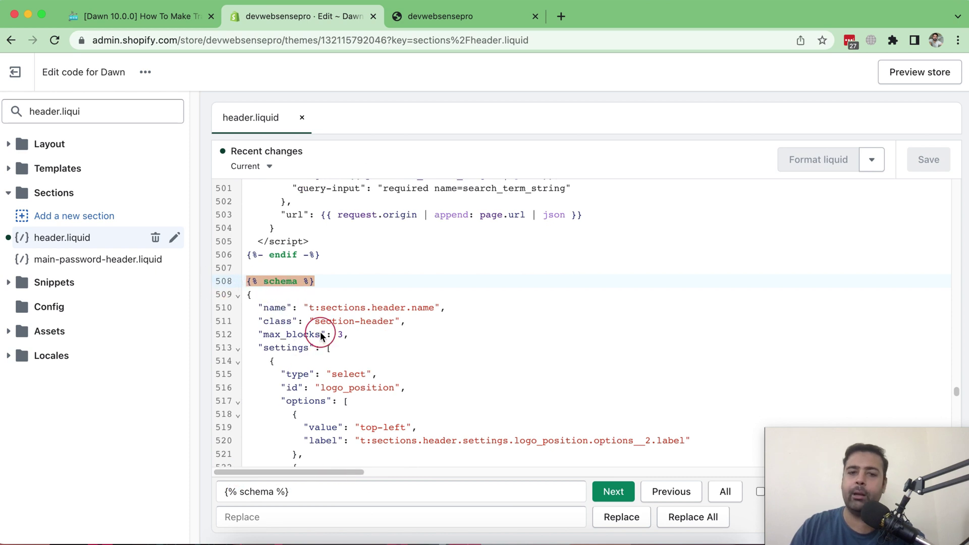
left_click(369, 269)
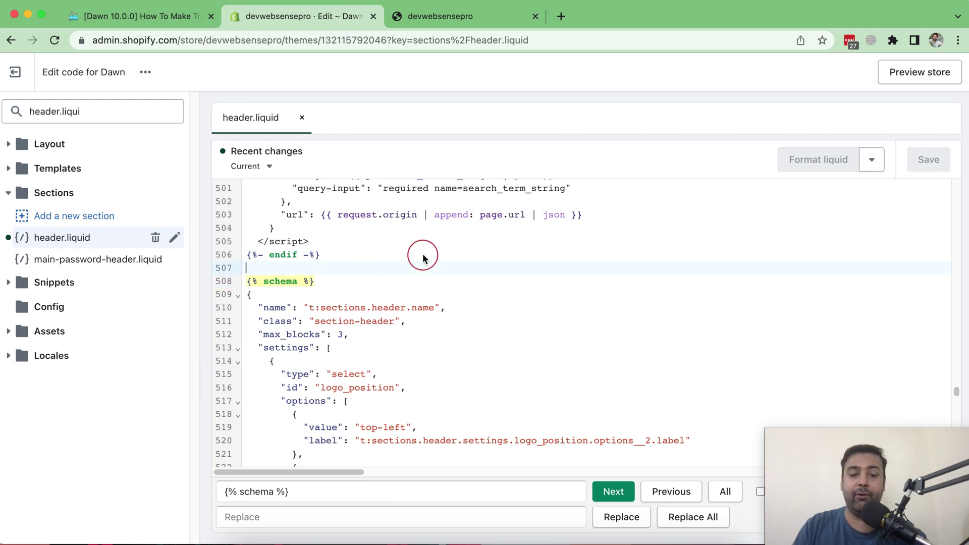
key("Return")
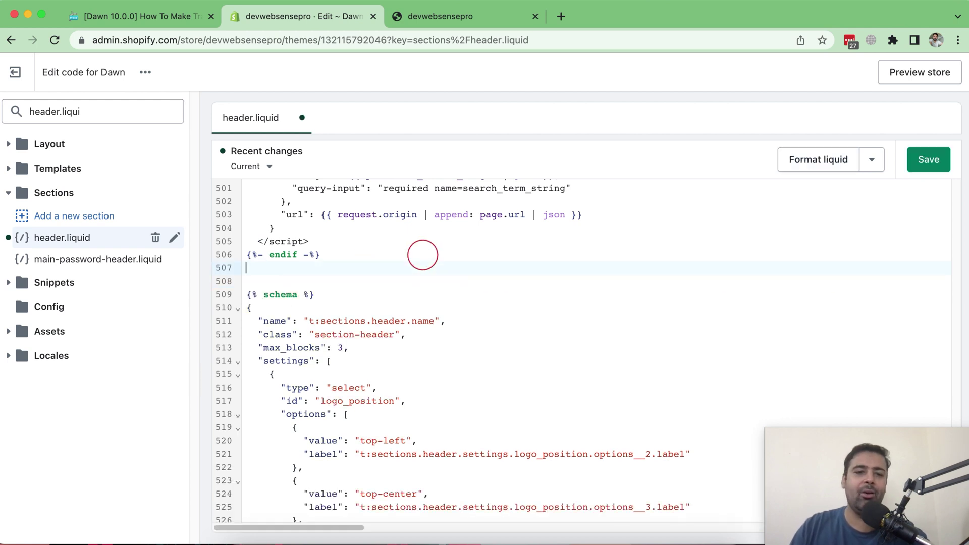
- Paste the tutorial's style and scroll script at line 507, after endif, and save
left_click(140, 16)
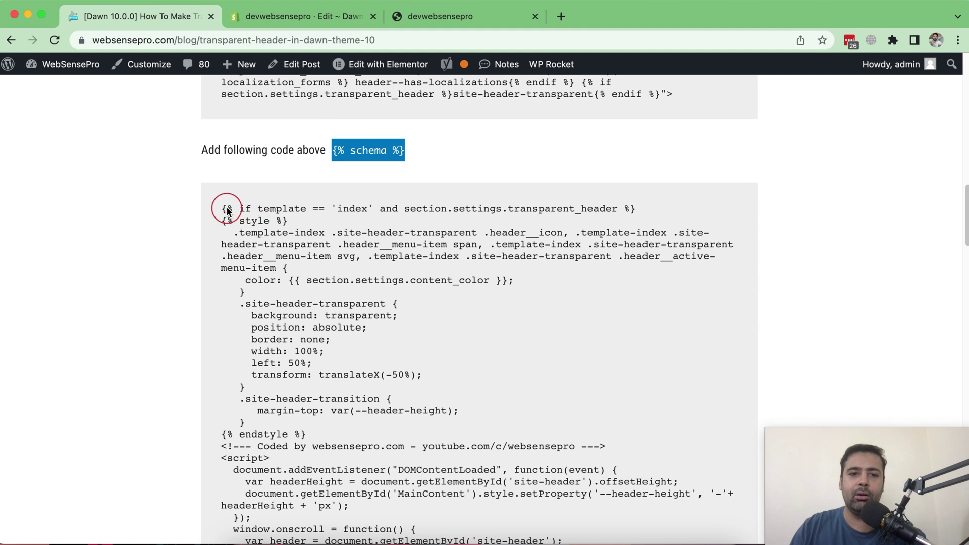
left_click_drag(221, 208, 416, 353)
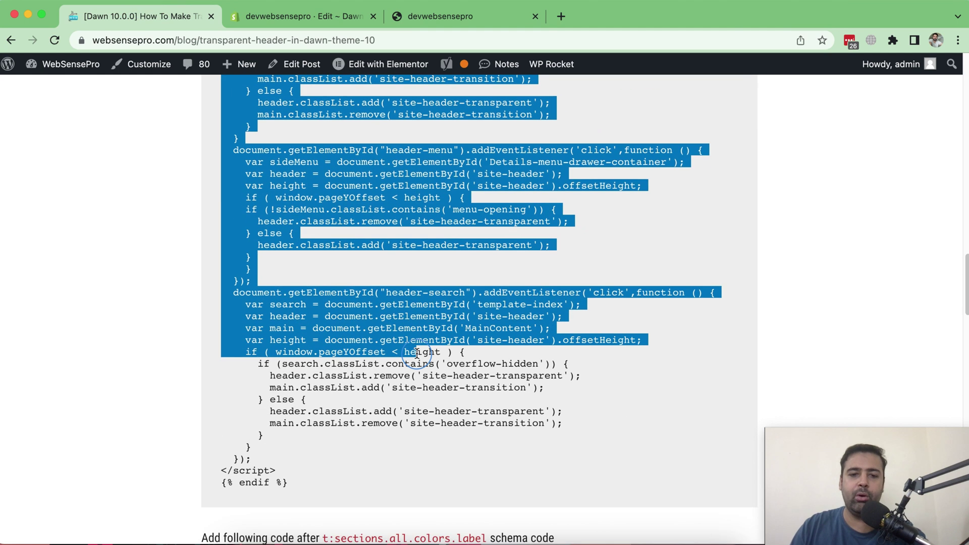
right_click(400, 182)
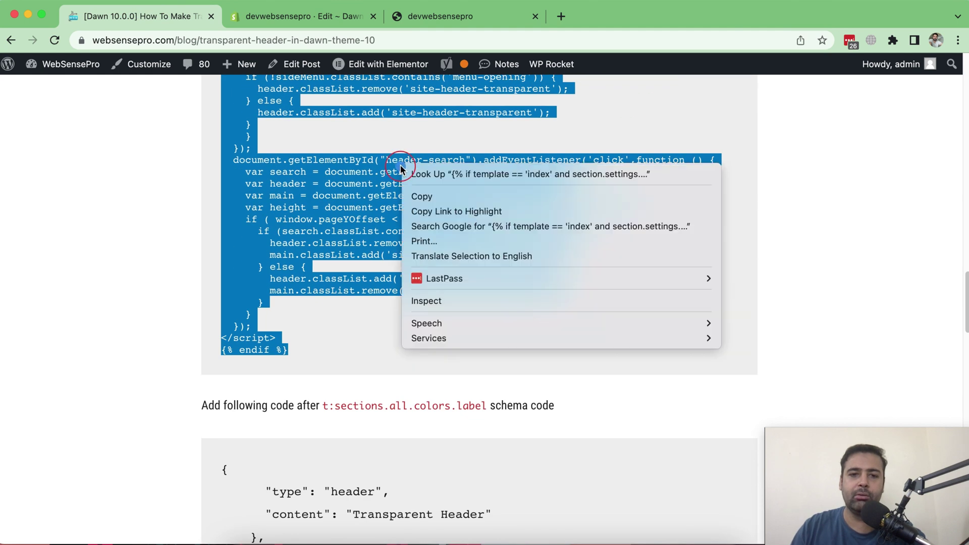
left_click(433, 196)
left_click(257, 21)
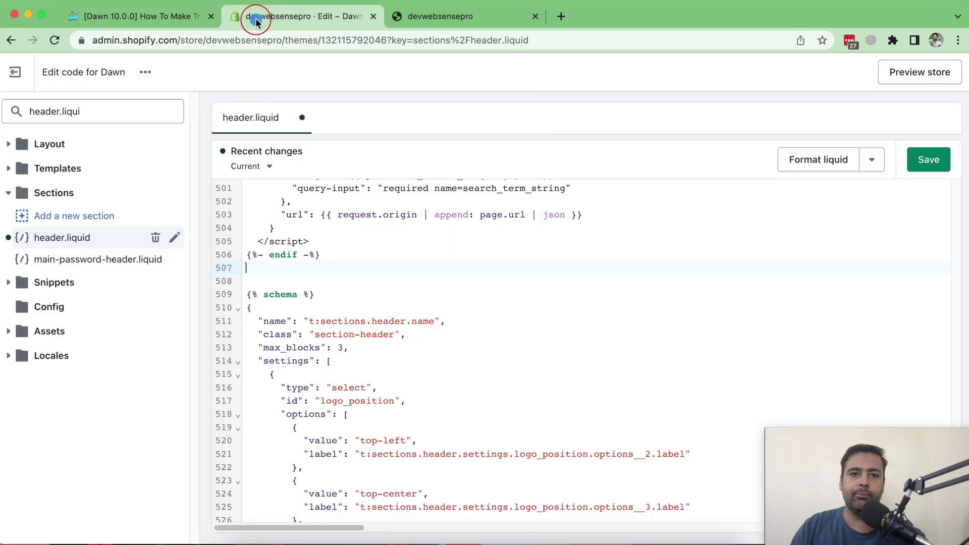
left_click(296, 269)
right_click(260, 270)
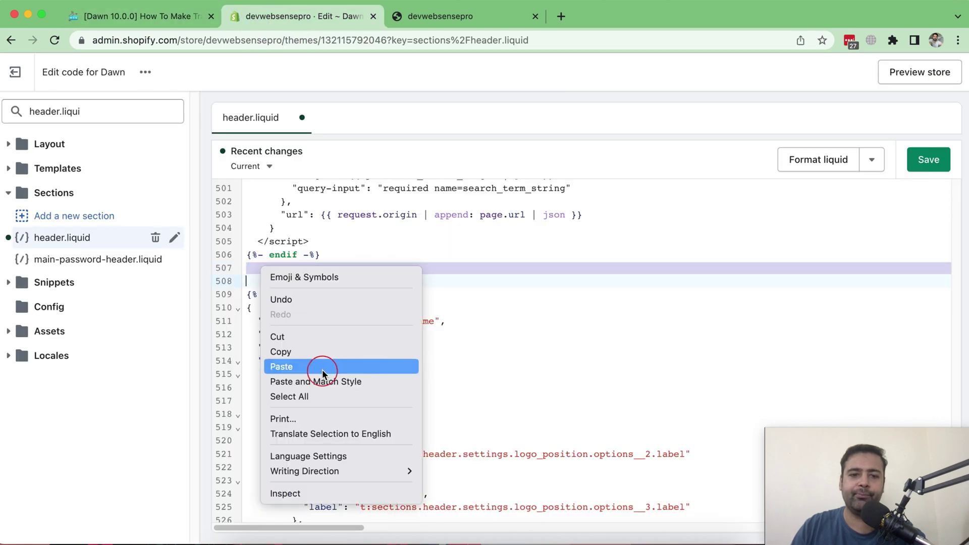
left_click(281, 367)
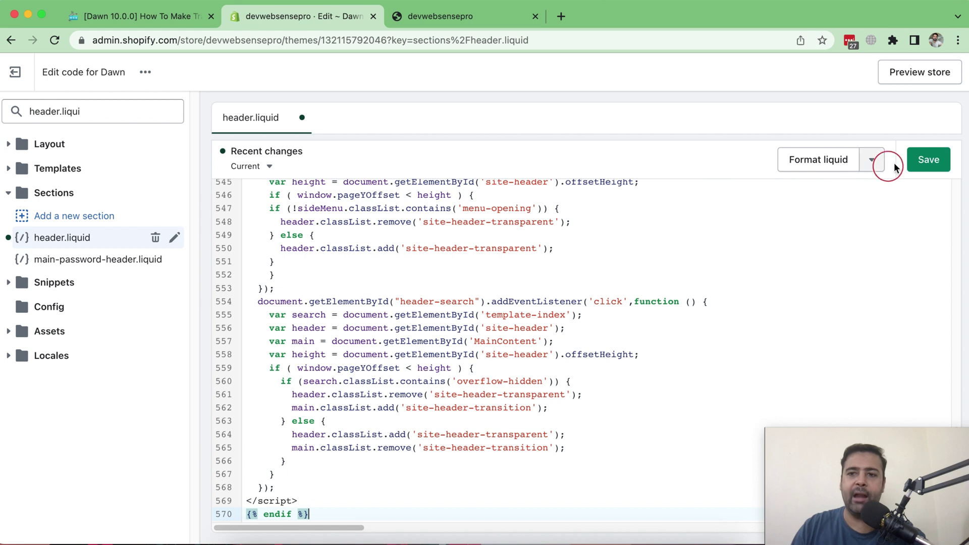
left_click(929, 159)
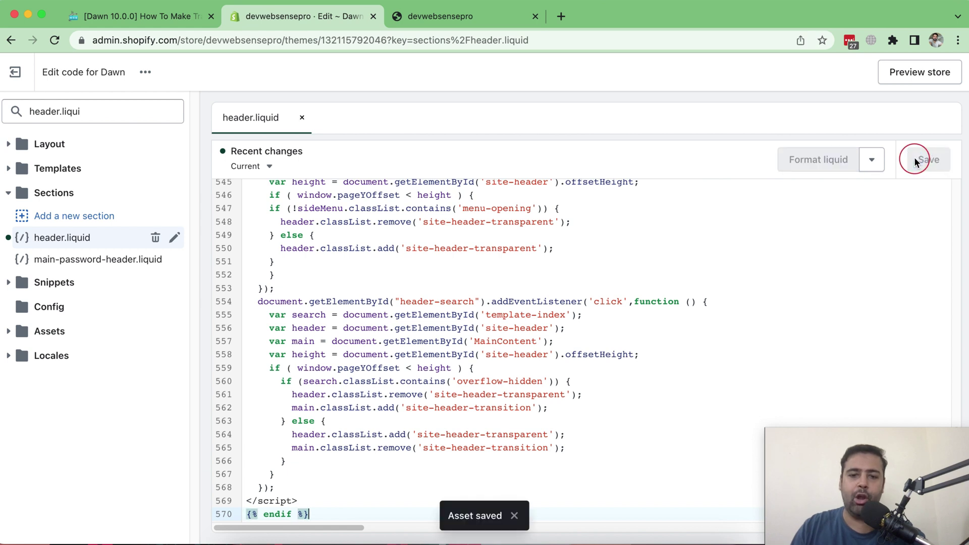
- Find t:sections.all.colors.label and insert a new line after the color_scheme block
left_click(163, 17)
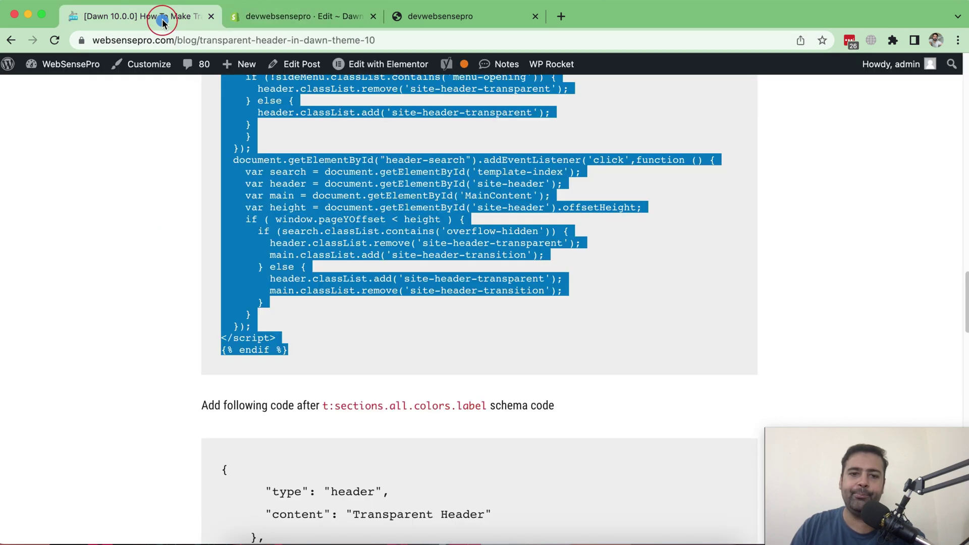
scroll(662, 225, "down", 5)
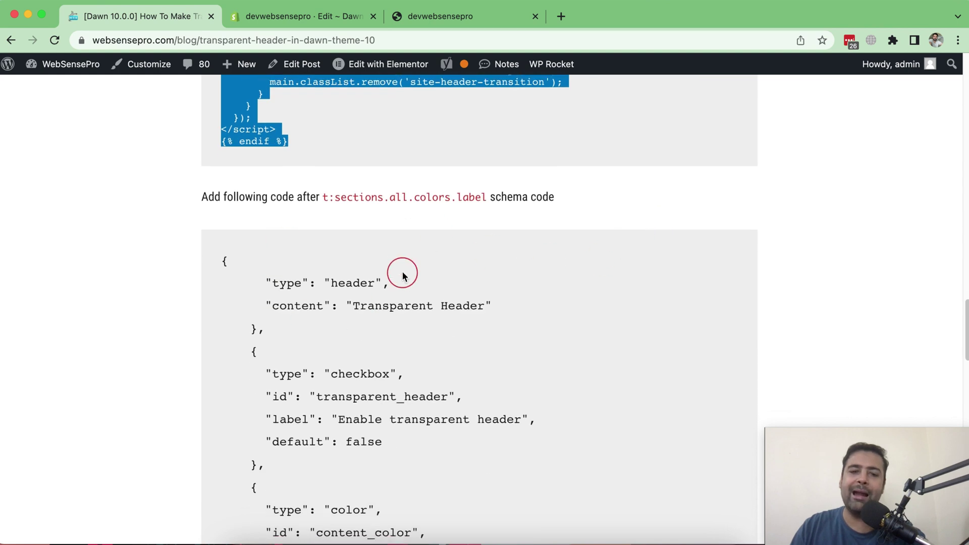
scroll(402, 273, "down", 5)
scroll(351, 238, "up", 4)
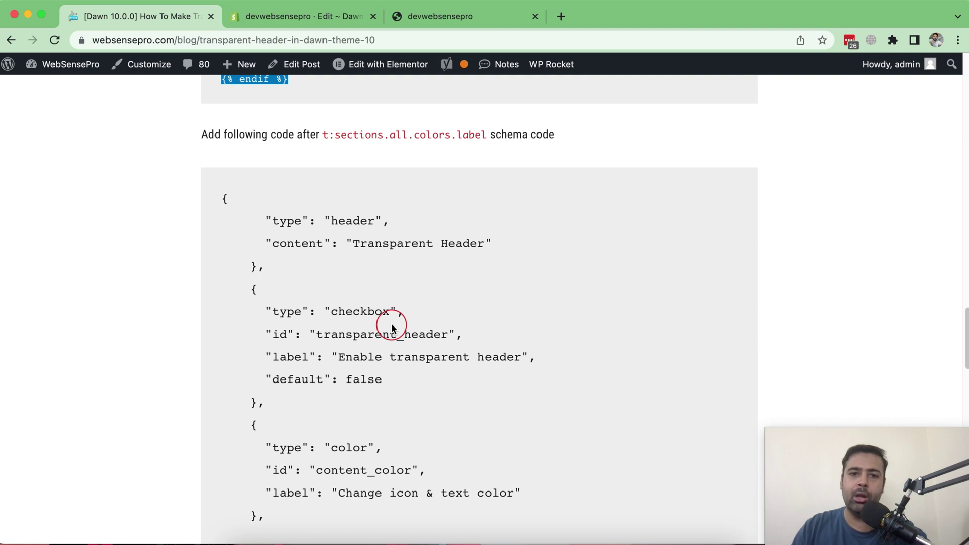
left_click_drag(323, 135, 486, 135)
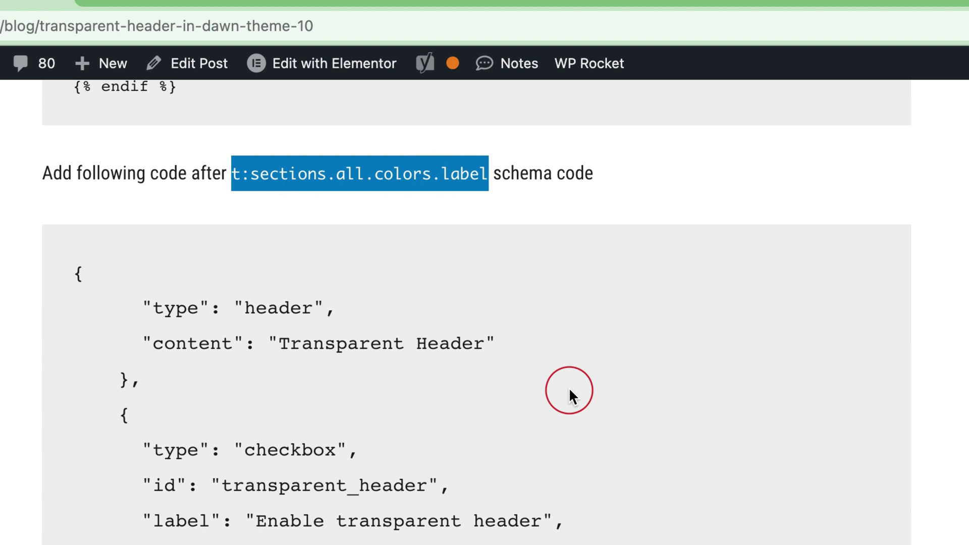
left_click(302, 16)
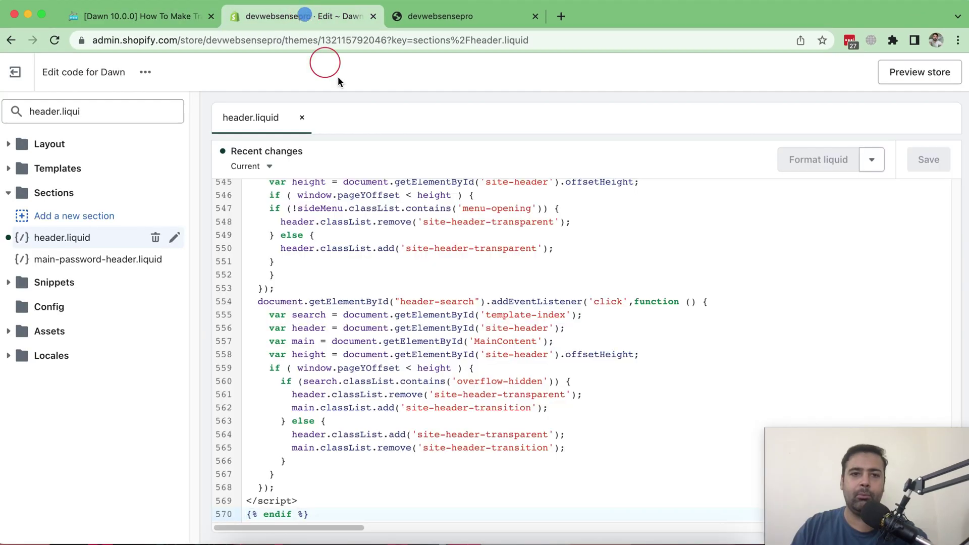
left_click(464, 245)
key("ctrl+f")
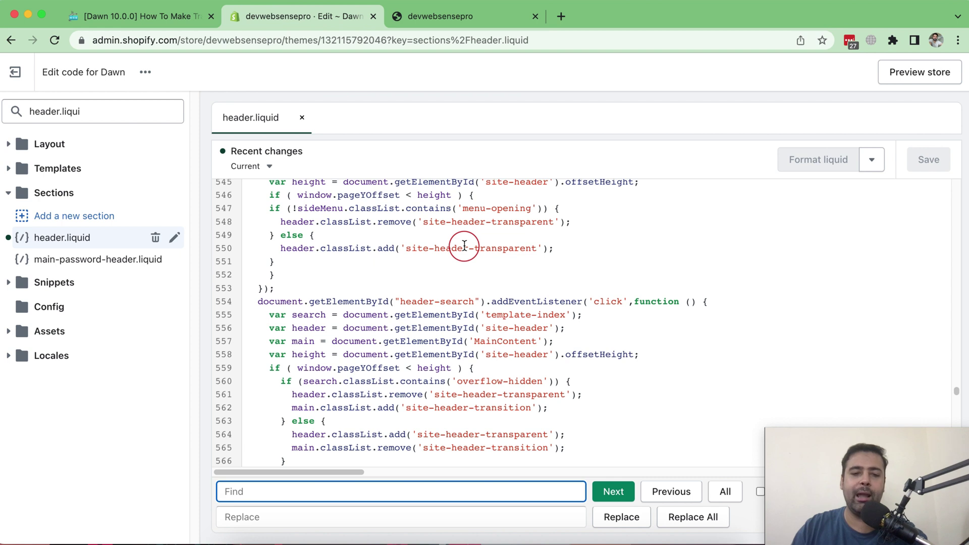
type("t:sections.all.colors.label")
left_click(613, 492)
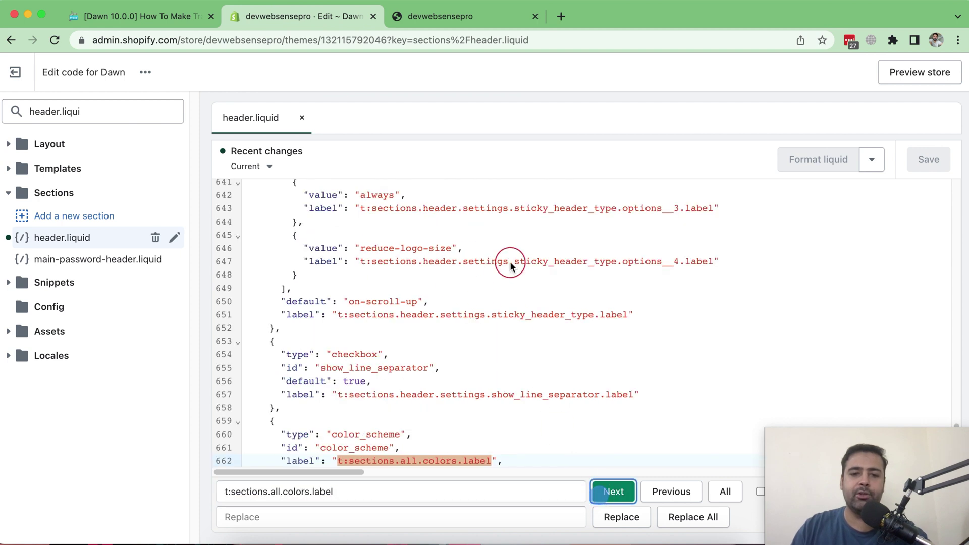
scroll(510, 262, "down", 3)
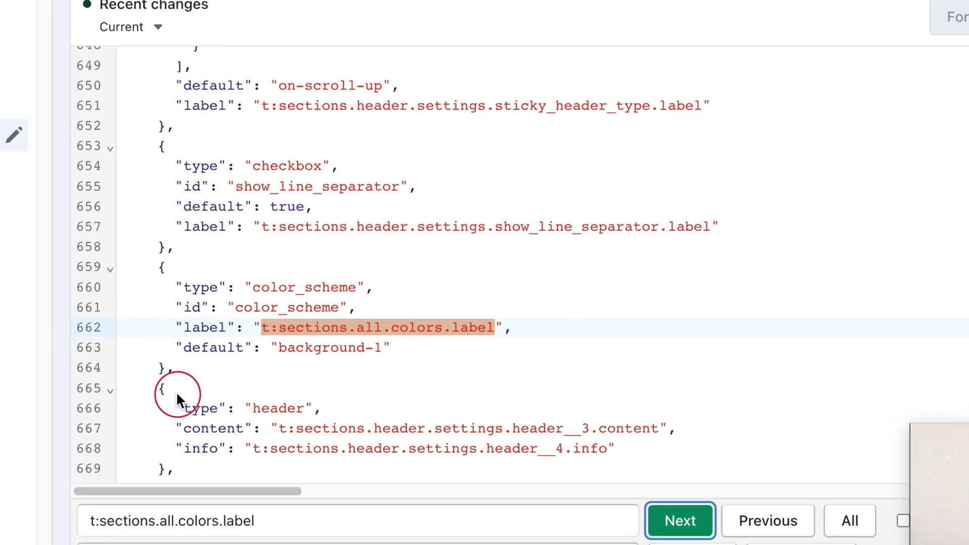
left_click(161, 369)
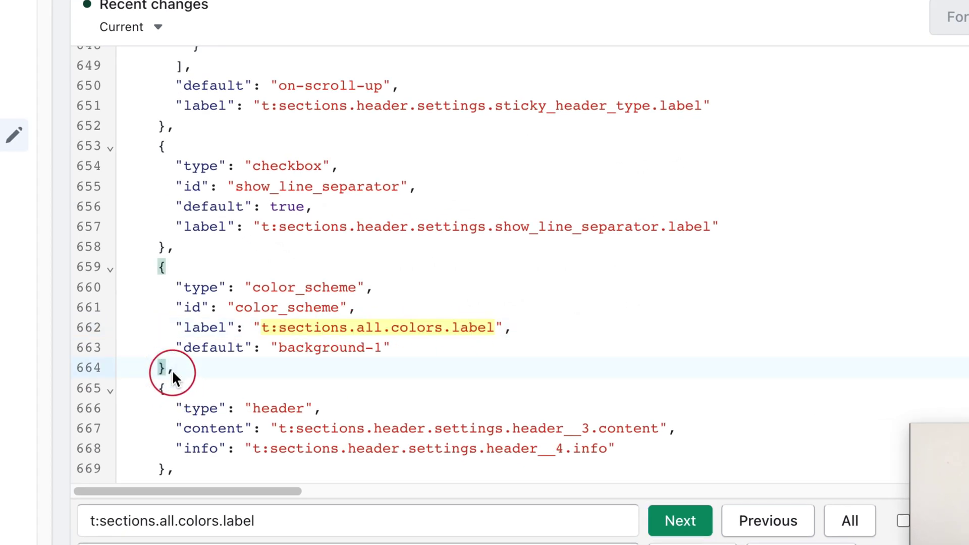
left_click(172, 369)
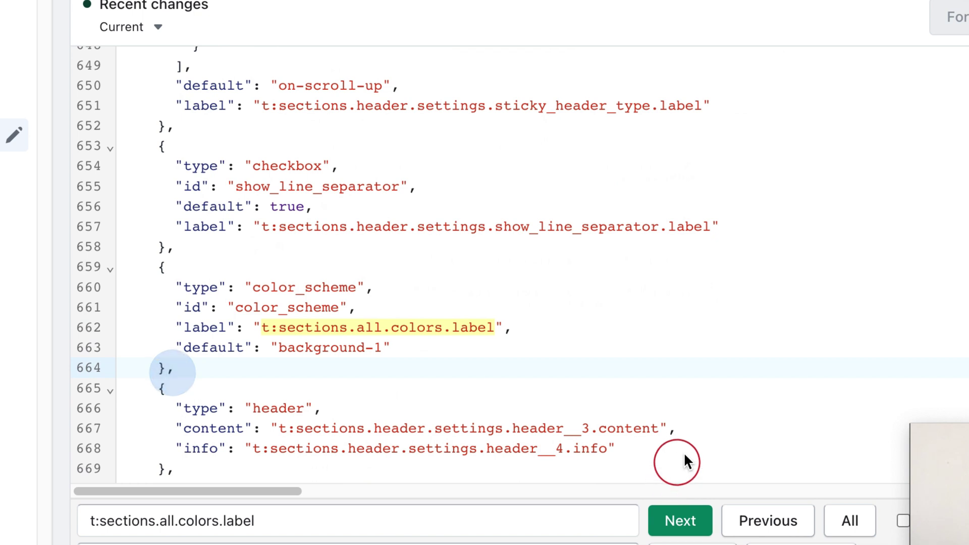
key("Return")
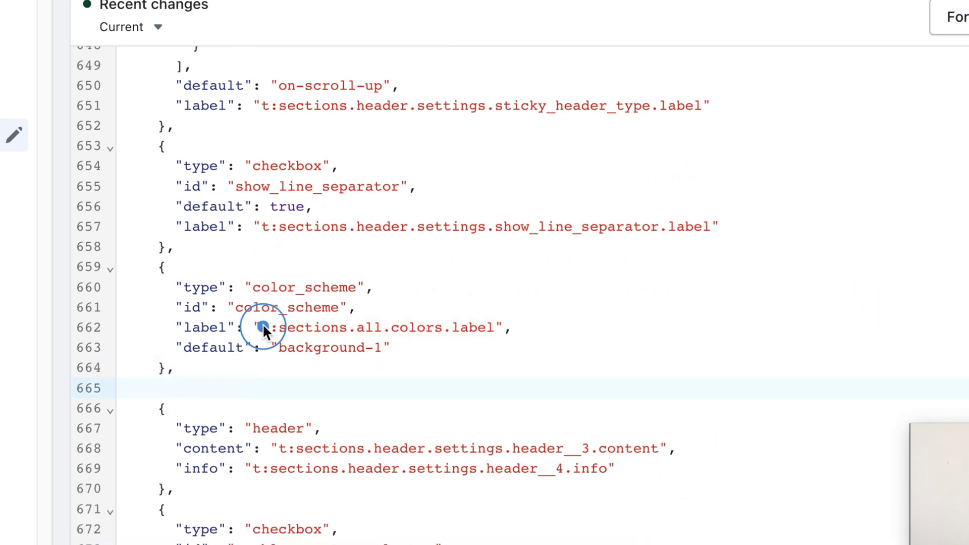
- Paste the tutorial's Transparent Header settings JSON at line 665 and save
left_click_drag(262, 328, 496, 329)
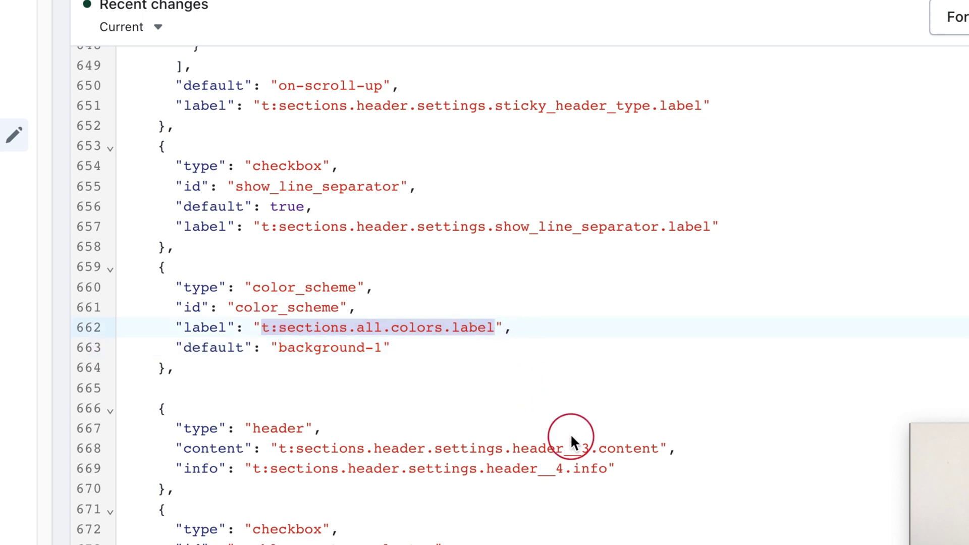
left_click_drag(176, 369, 160, 267)
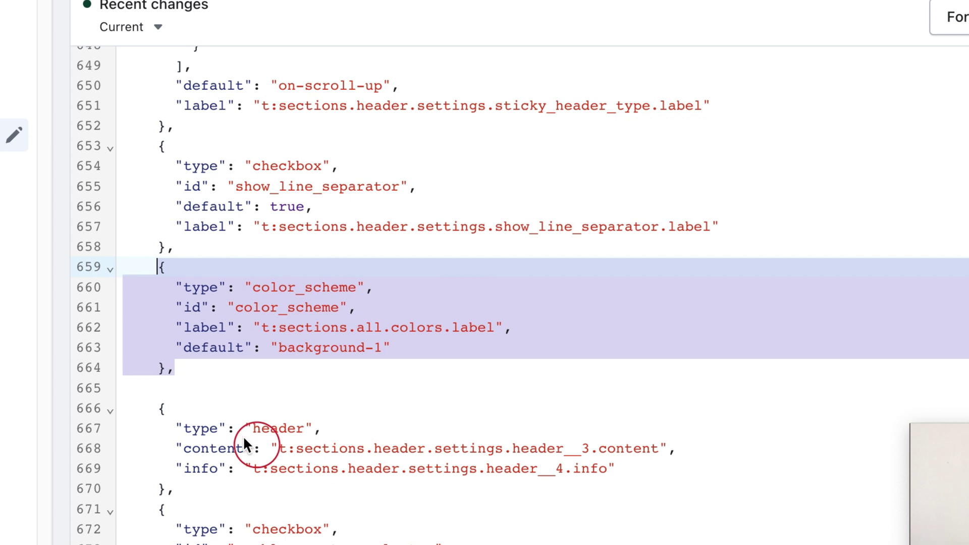
left_click(183, 386)
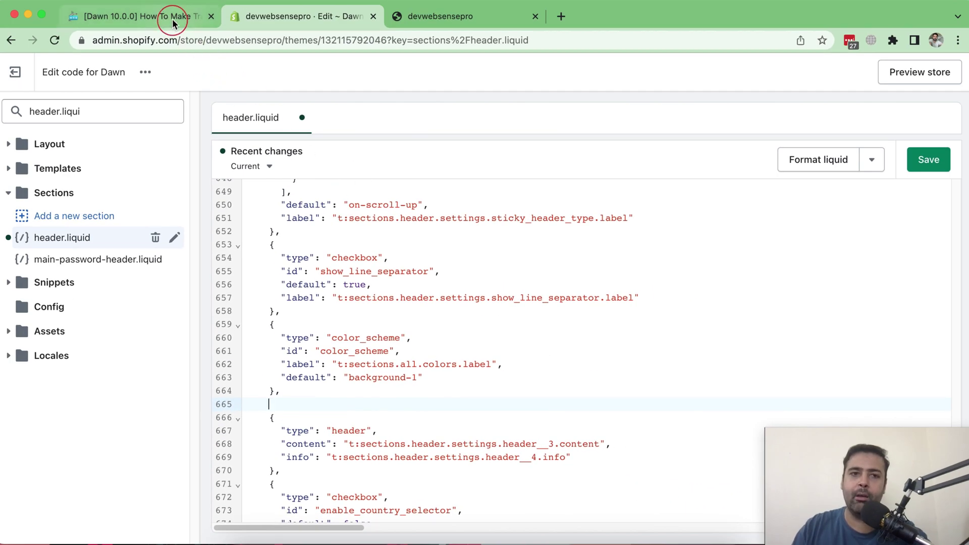
left_click(173, 16)
mouse_move(223, 198)
left_mouse_down()
mouse_move(374, 373)
mouse_move(378, 396)
left_mouse_up()
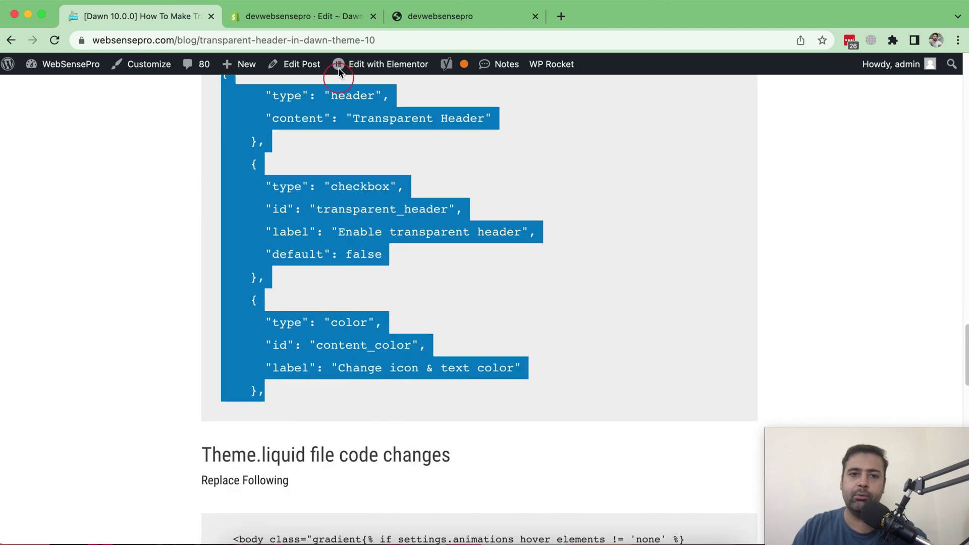
left_click(338, 16)
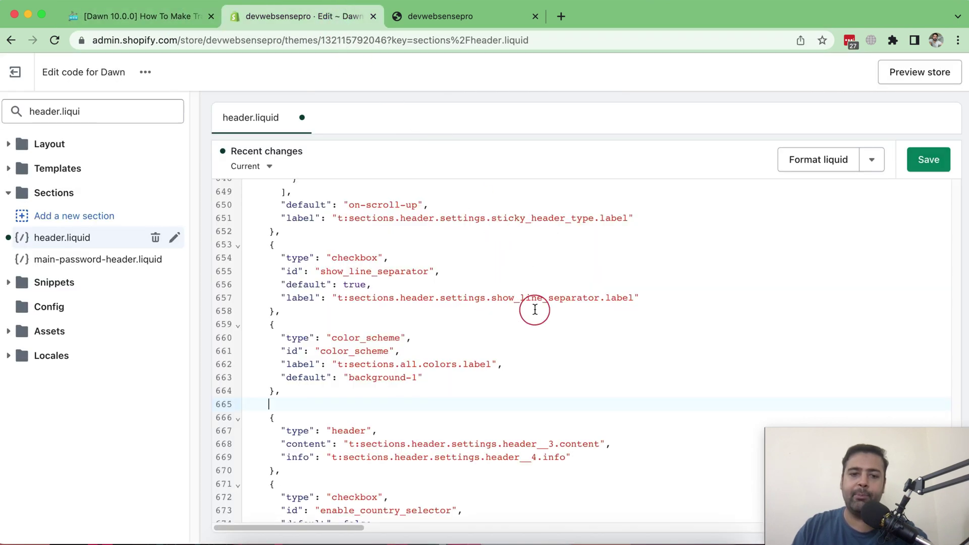
key("ctrl+v")
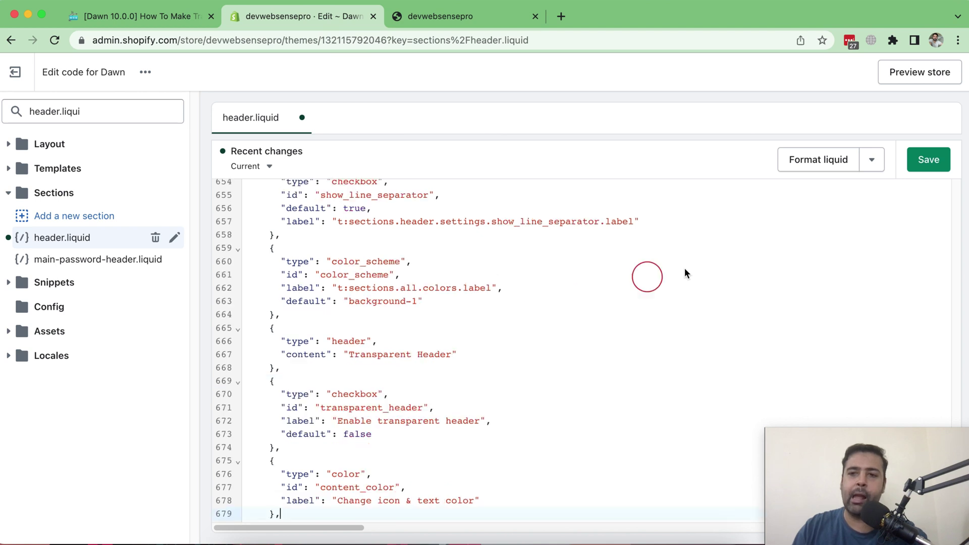
left_click(928, 159)
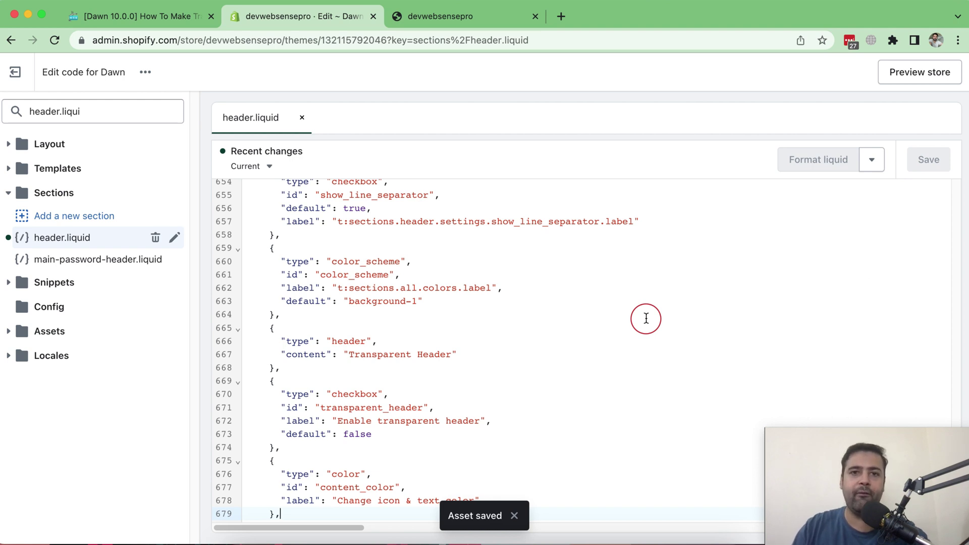
- Clear the previous file search and open theme.liquid in the code editor
double_click(70, 111)
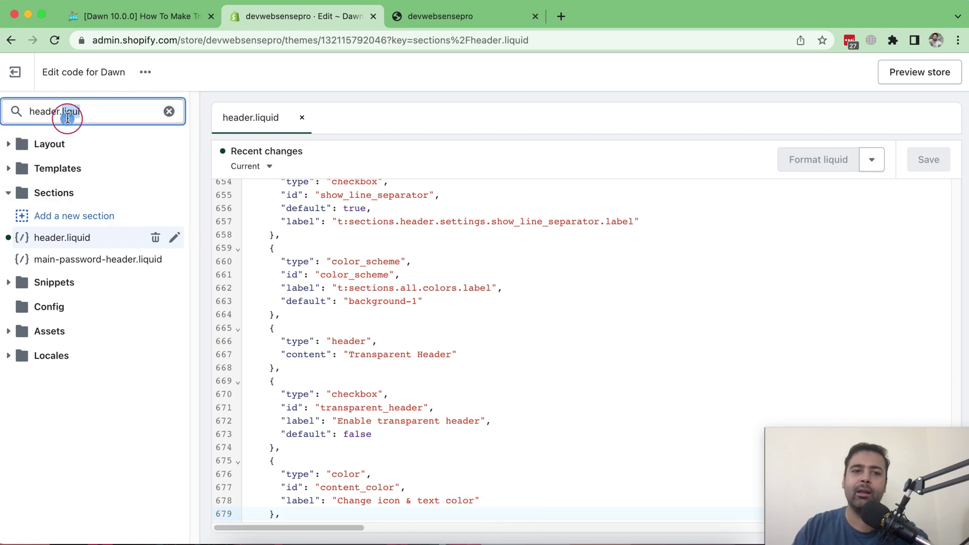
key("ctrl+a")
type("them")
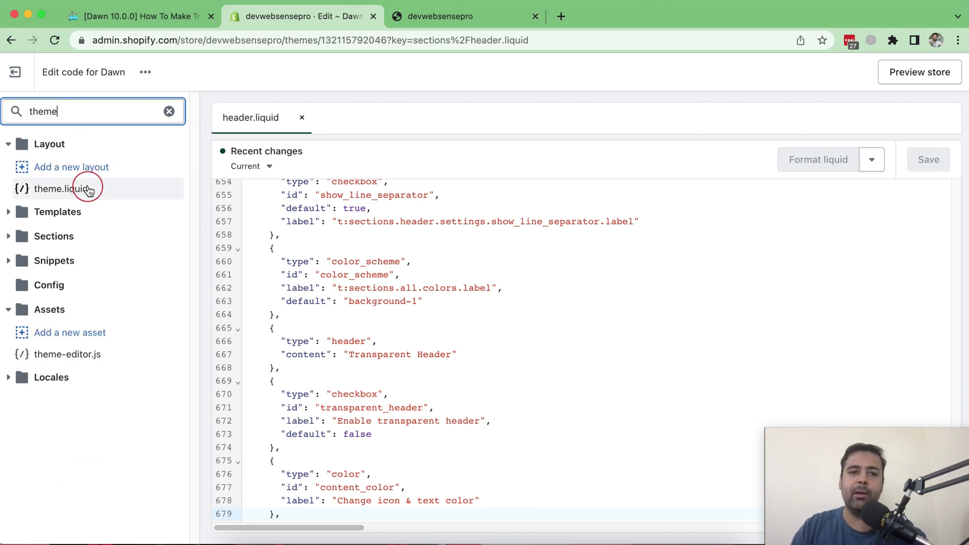
left_click(88, 190)
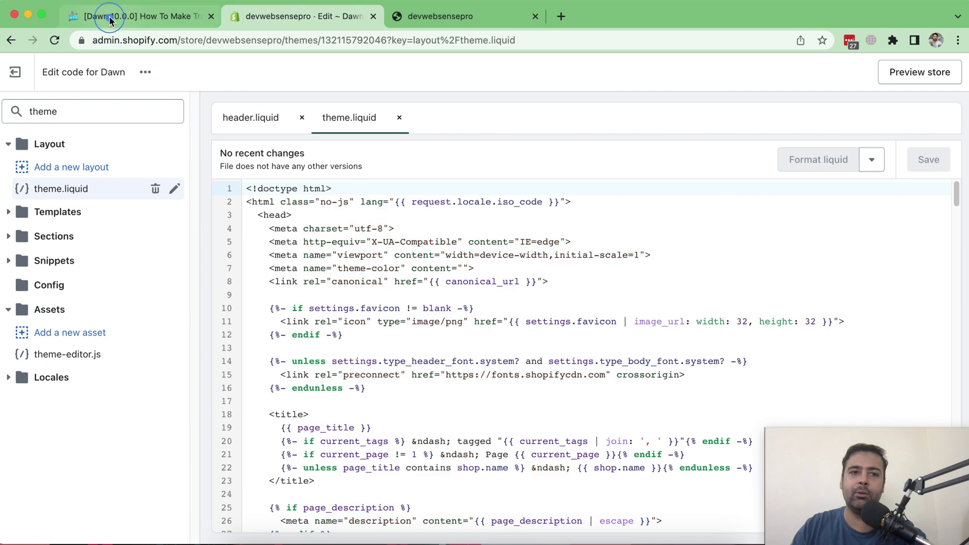
- Copy the original body tag from the tutorial and find it in theme.liquid
left_click(106, 16)
scroll(496, 304, "down", 5)
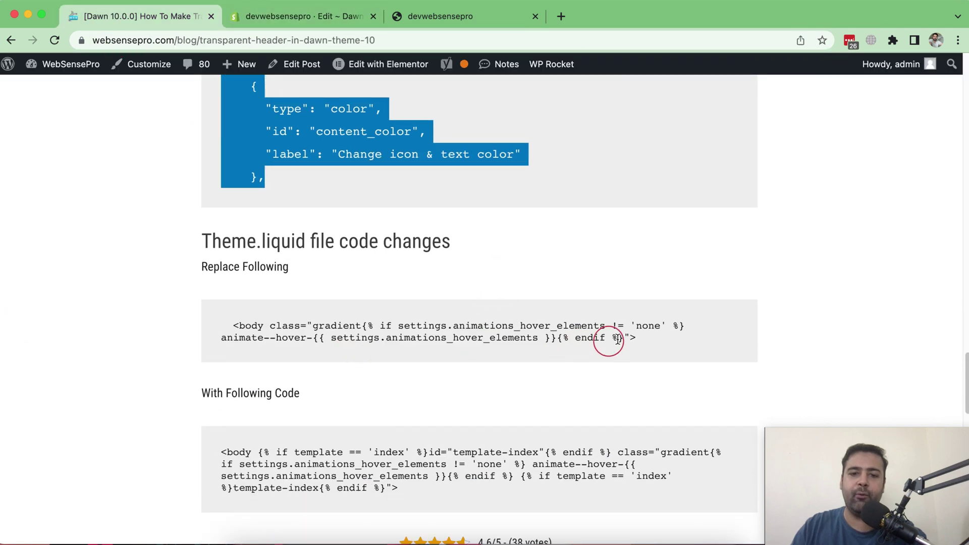
left_click_drag(640, 339, 231, 324)
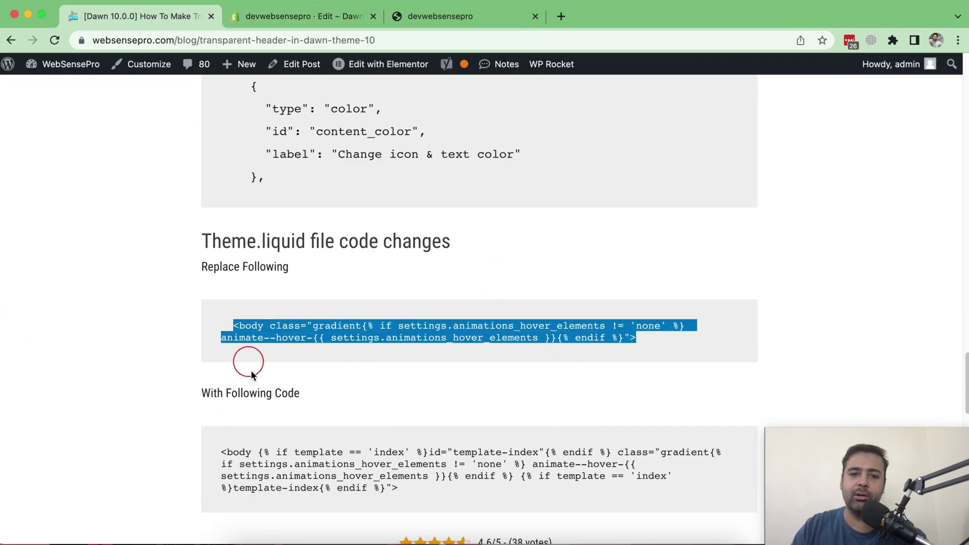
scroll(356, 316, "down", 1)
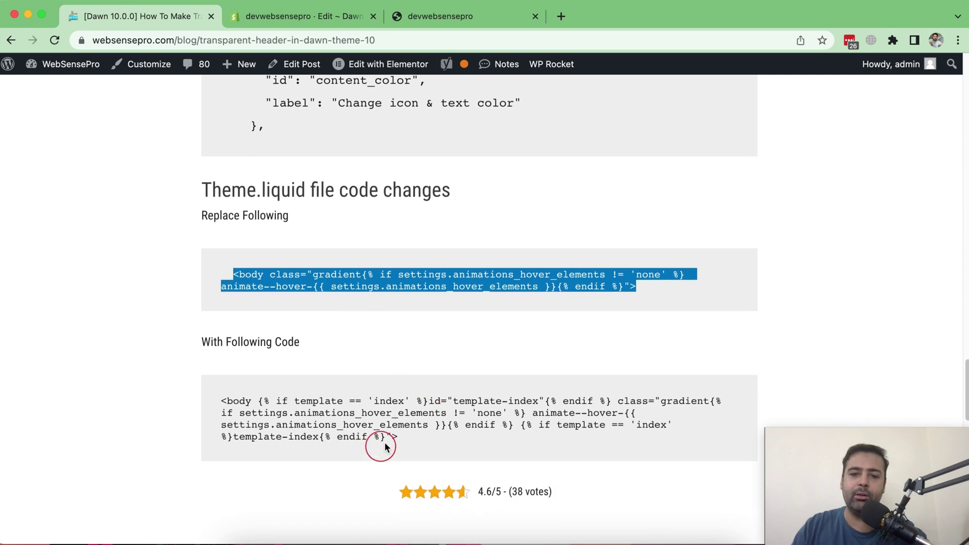
mouse_move(398, 437)
left_mouse_down()
mouse_move(318, 441)
mouse_move(191, 399)
left_mouse_up()
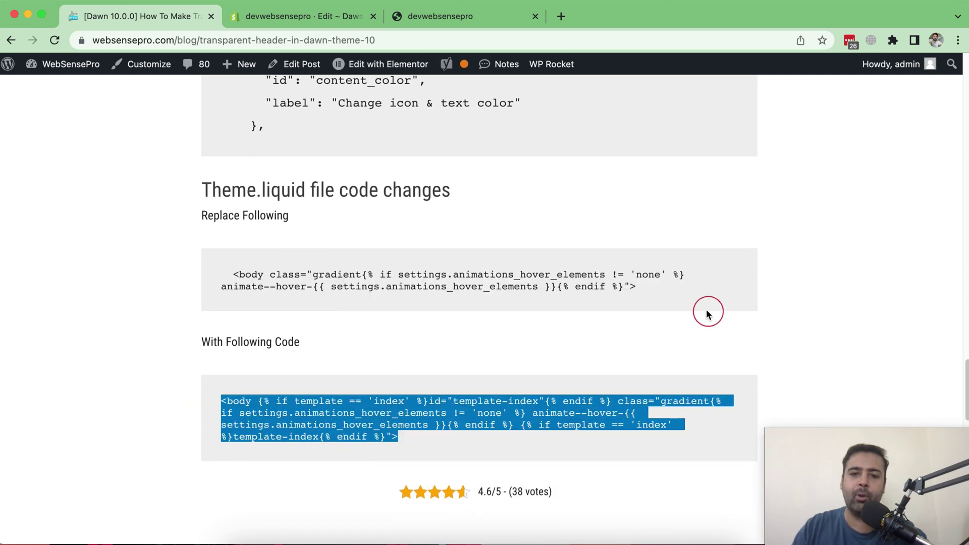
left_click_drag(640, 288, 227, 272)
right_click(317, 279)
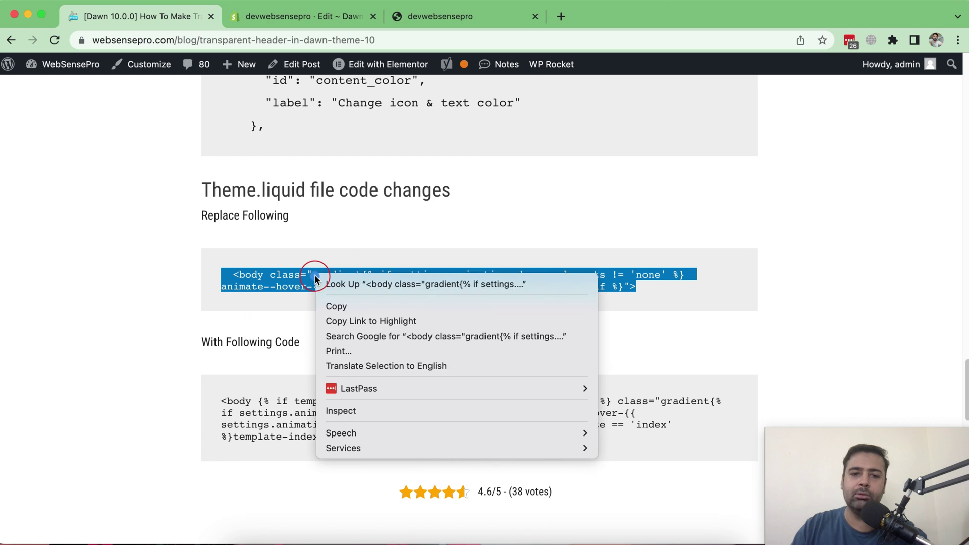
left_click(336, 306)
left_click(302, 17)
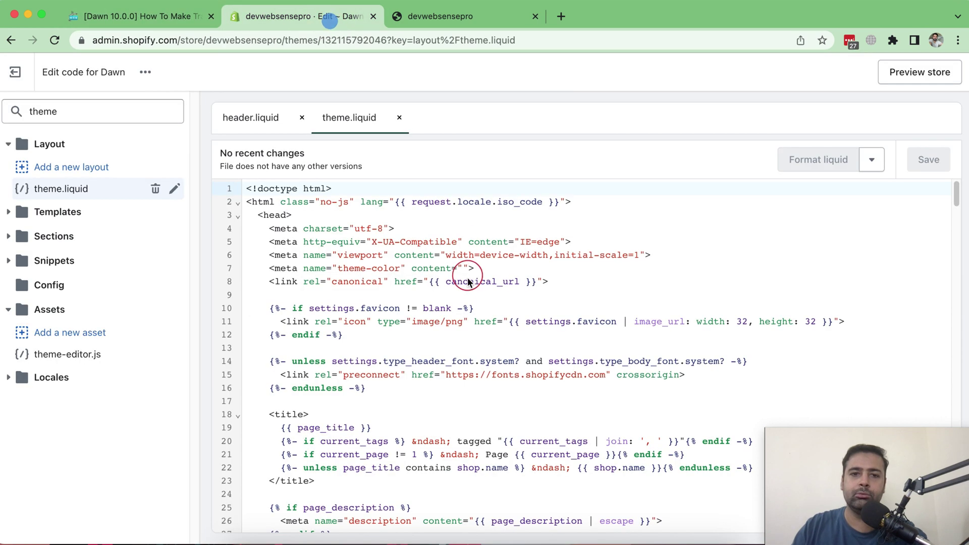
left_click(470, 282)
key("super+f")
key("super+v")
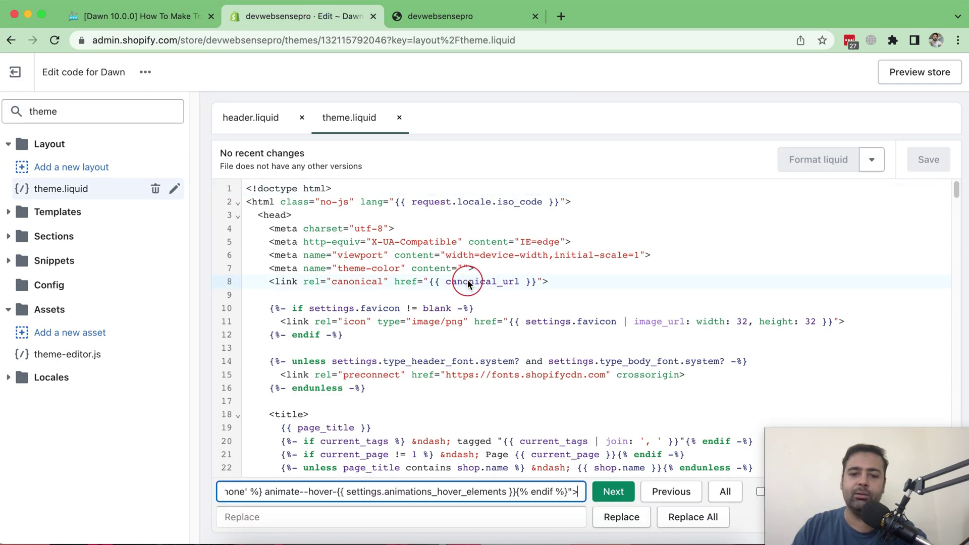
left_click(613, 492)
scroll(581, 311, "down", 2)
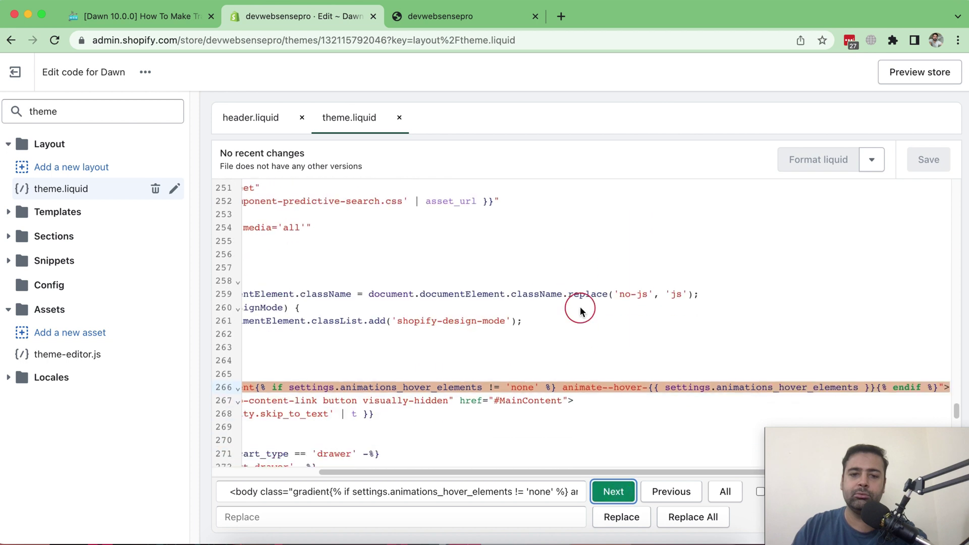
scroll(582, 311, "down", 1)
left_click_drag(437, 473, 291, 475)
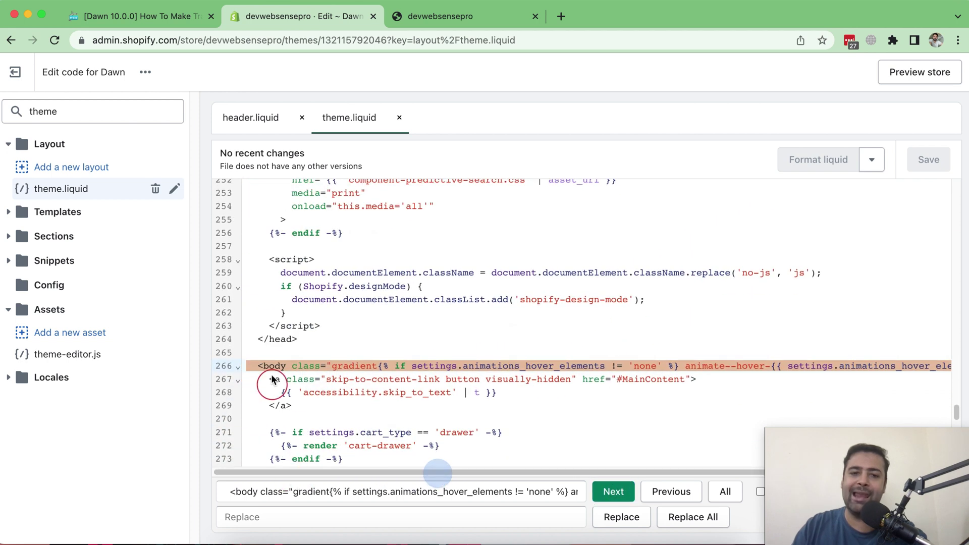
- Paste the tutorial's template-index body tag over line 266 and save theme.liquid
left_click(149, 17)
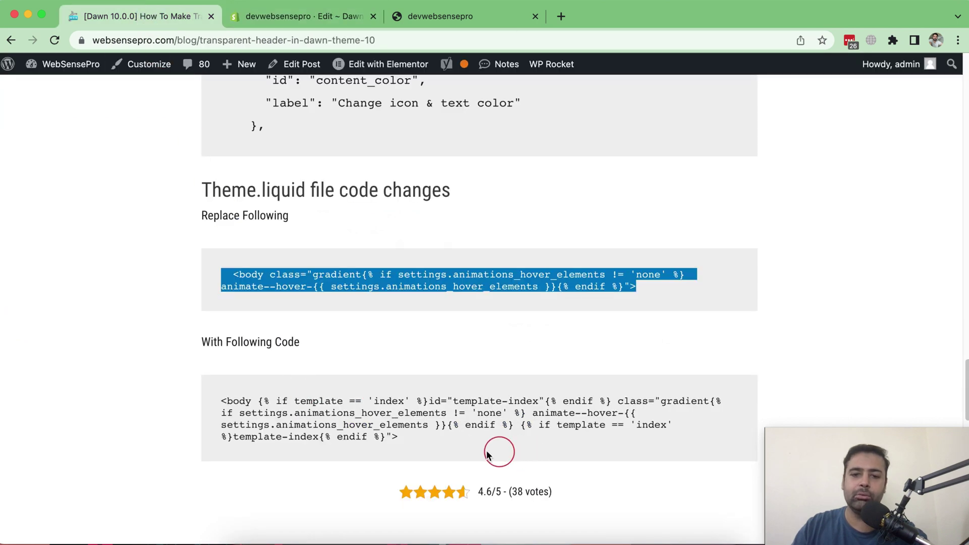
left_click(401, 440)
left_click_drag(401, 440, 221, 400)
right_click(257, 397)
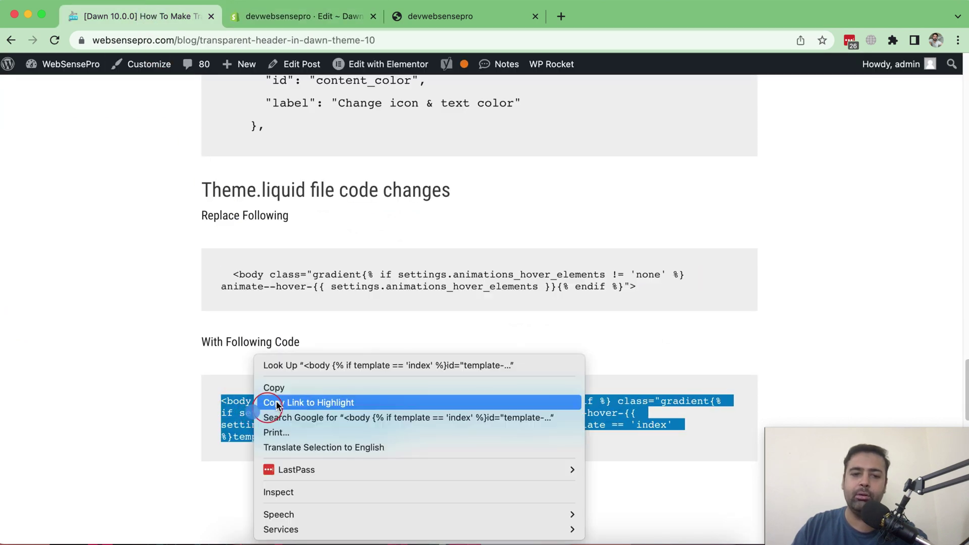
left_click(303, 388)
left_click(281, 16)
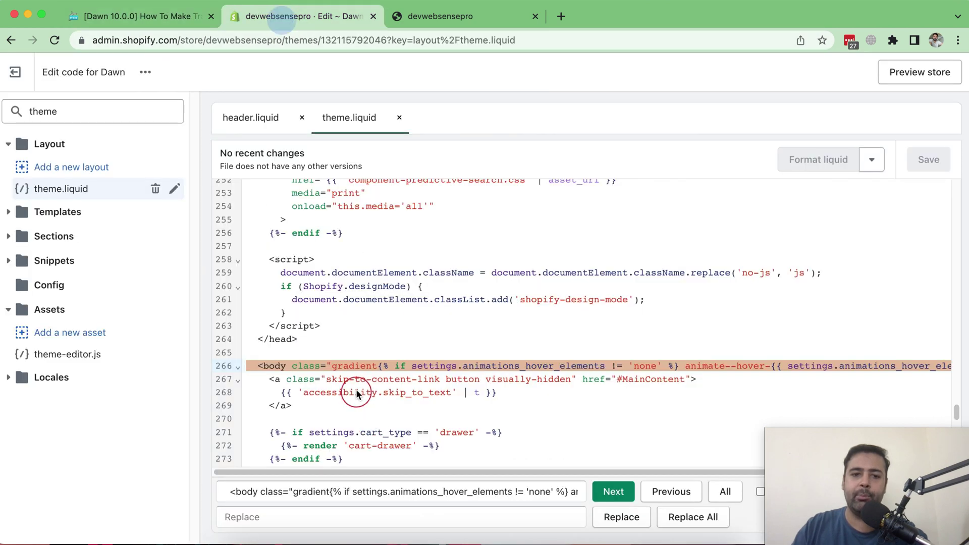
right_click(358, 366)
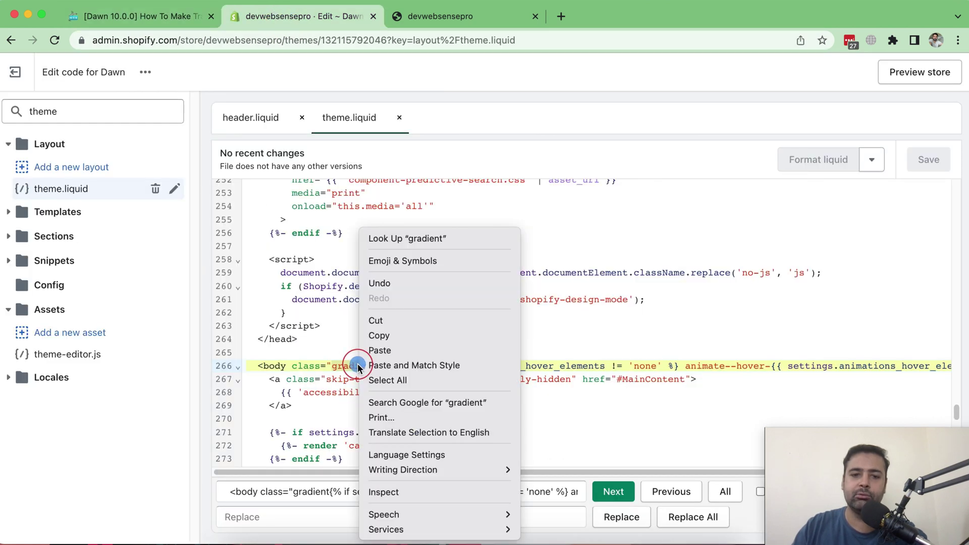
left_click(390, 349)
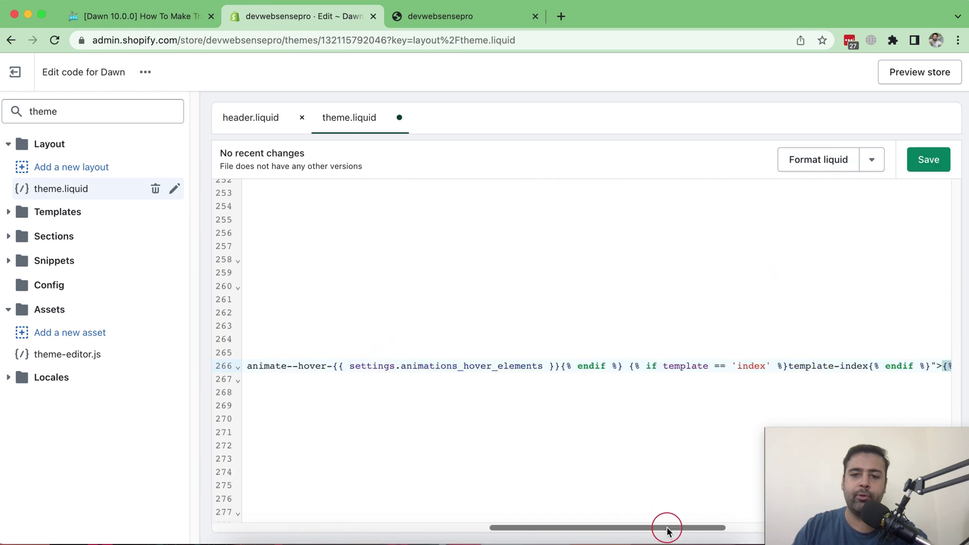
left_click_drag(648, 532, 313, 522)
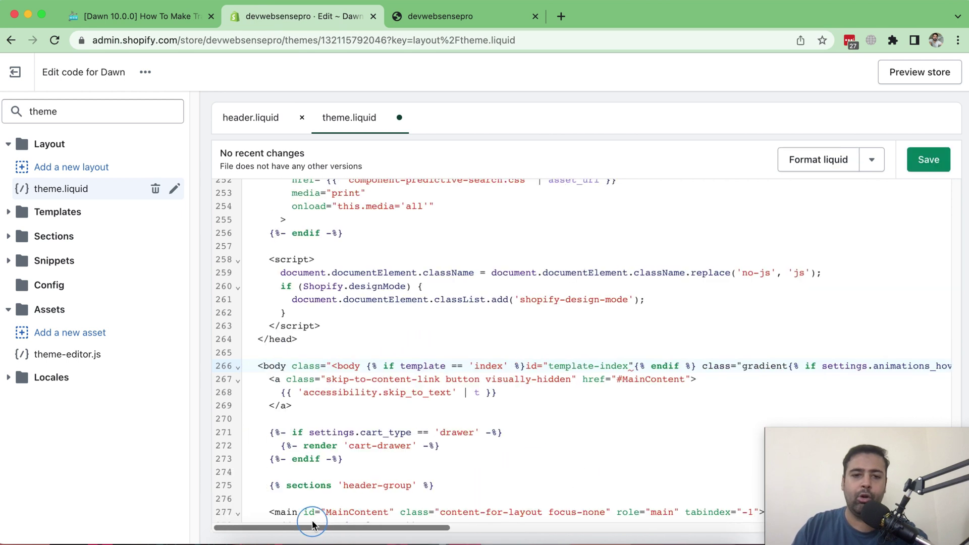
left_click(928, 160)
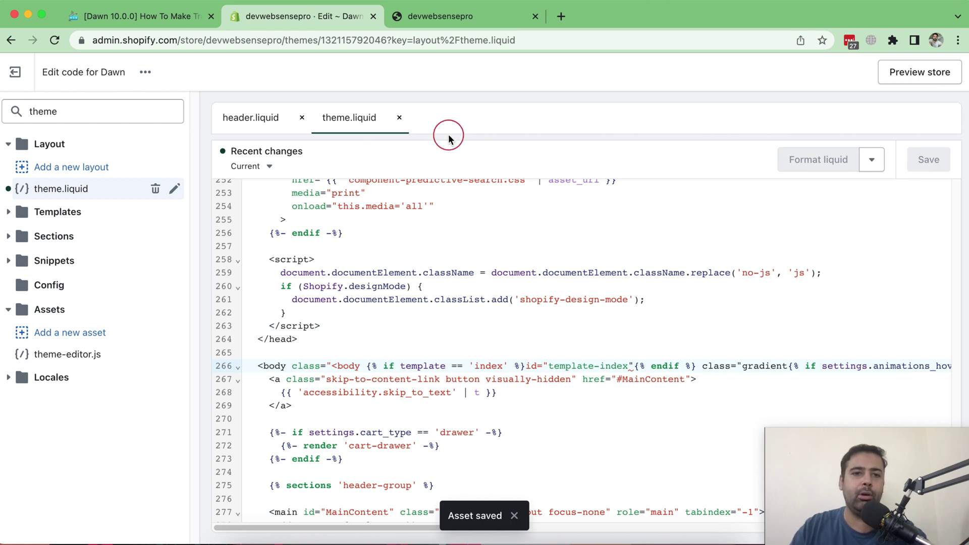
- Return to the themes list and open the current Dawn theme in Customize
left_click(16, 72)
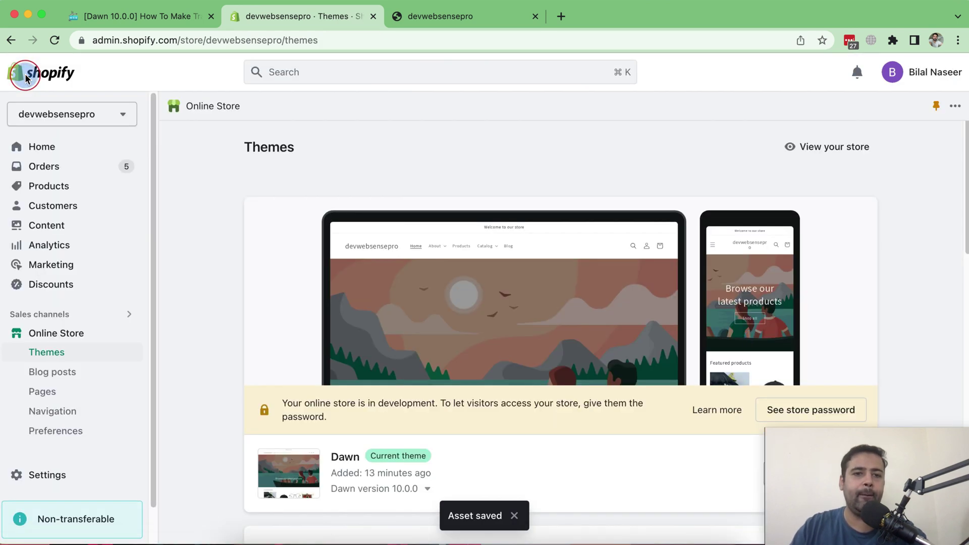
scroll(394, 144, "down", 5)
scroll(394, 227, "down", 3)
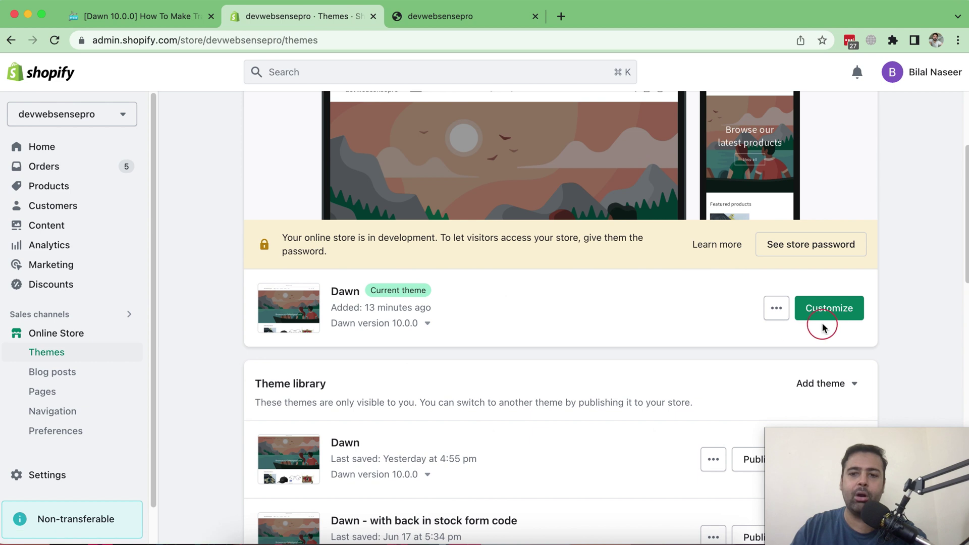
left_click(829, 309)
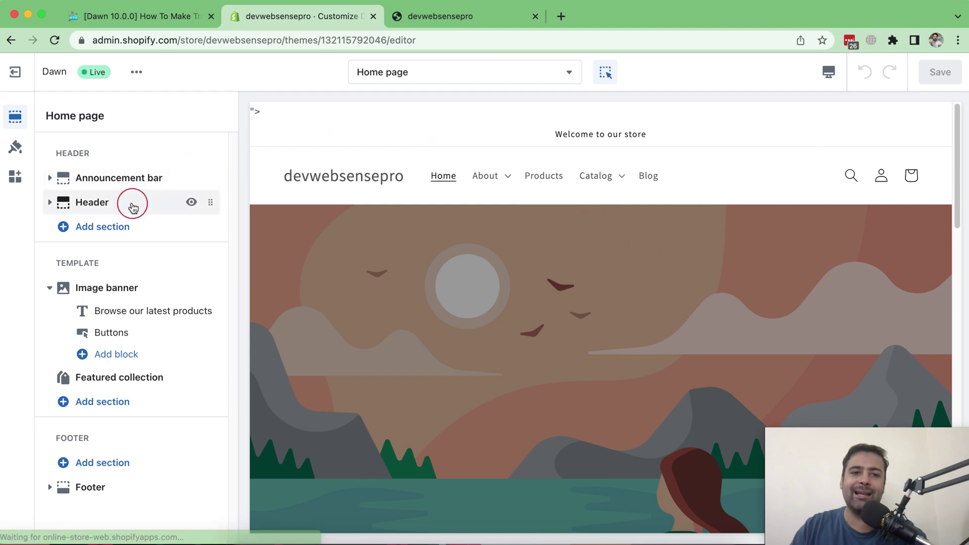
- Enable the transparent header and set its icon and text colour to white #FFFFFF
left_click(92, 202)
scroll(167, 175, "down", 5)
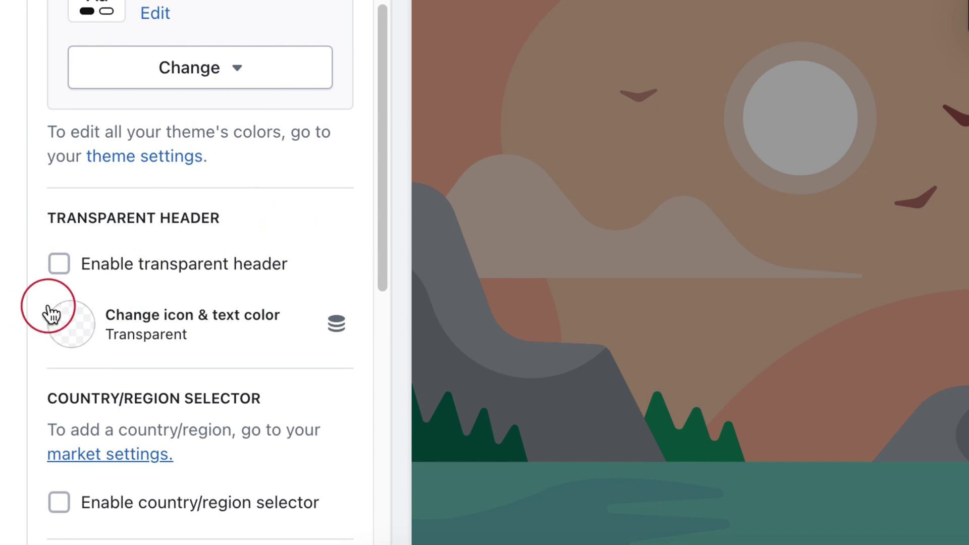
left_click(61, 264)
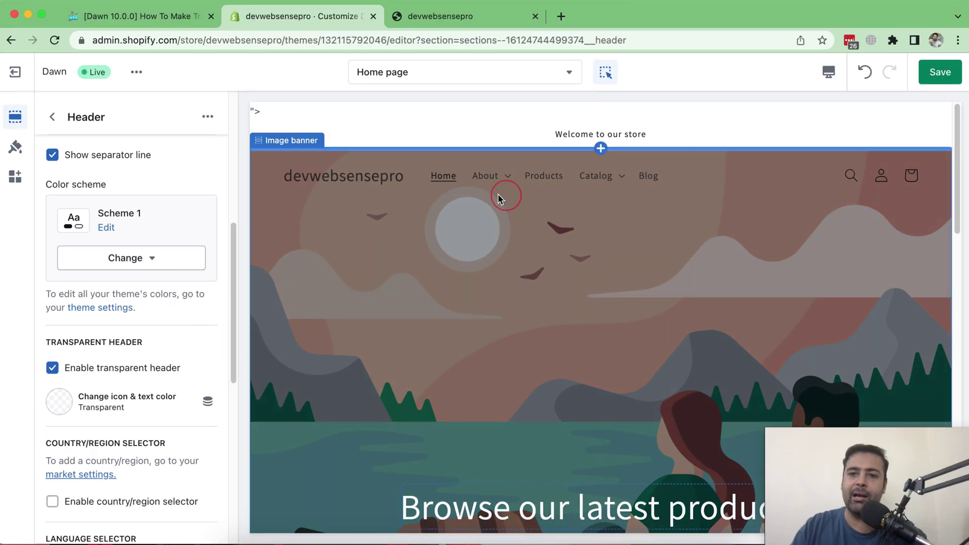
scroll(601, 293, "down", 2)
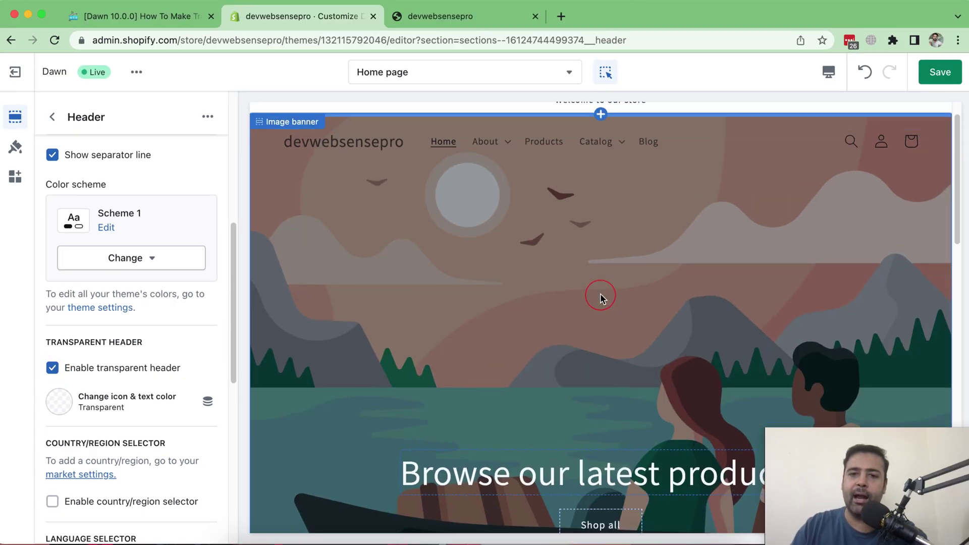
scroll(600, 298, "down", 1)
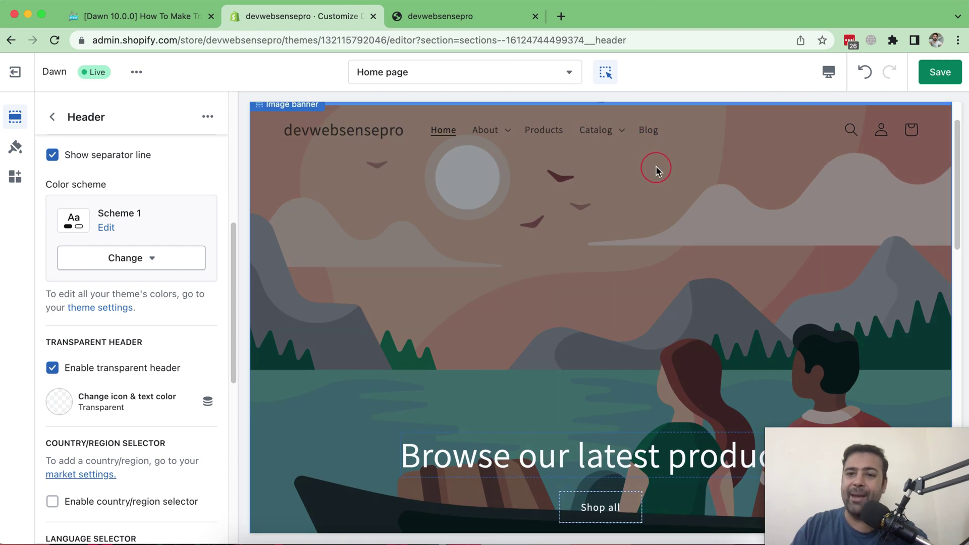
mouse_move(911, 142)
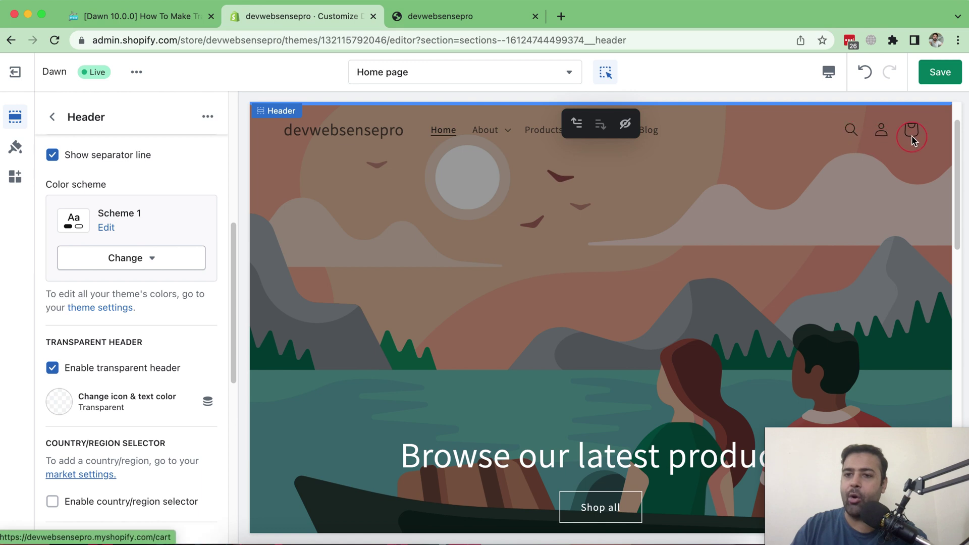
left_click(59, 401)
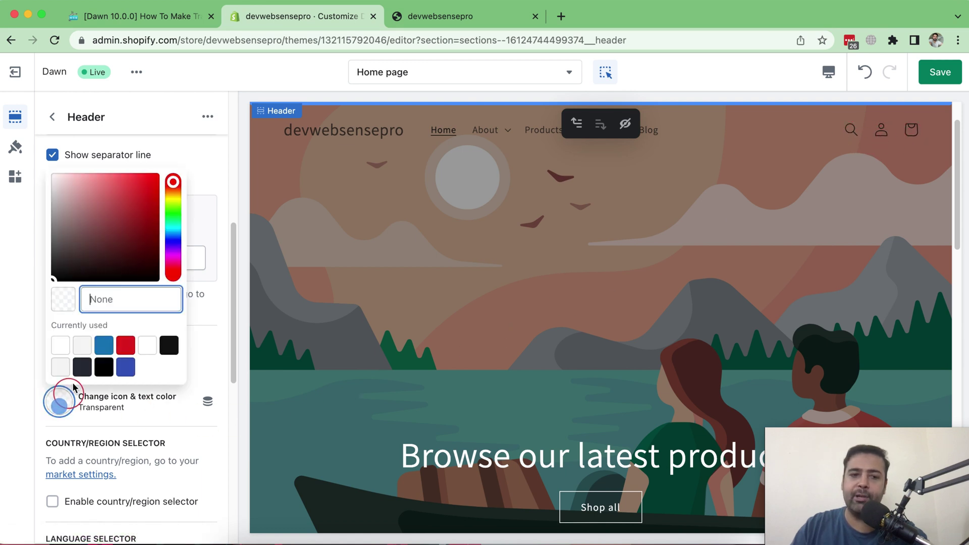
left_click_drag(114, 250, 129, 243)
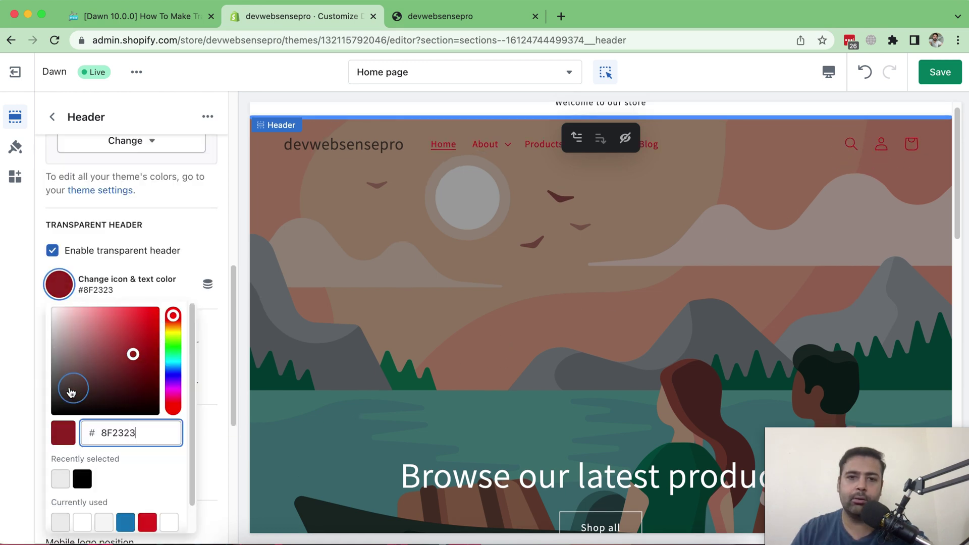
mouse_move(72, 392)
left_mouse_down()
mouse_move(139, 328)
mouse_move(107, 371)
mouse_move(51, 308)
left_mouse_up()
left_click(136, 295)
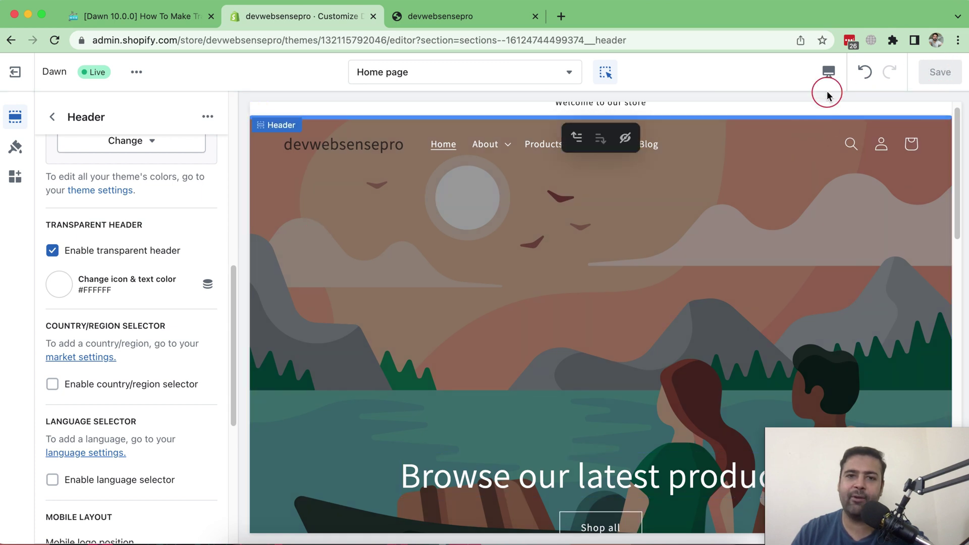
- Reload the storefront, view the Products page, and return to the home page
left_click(433, 16)
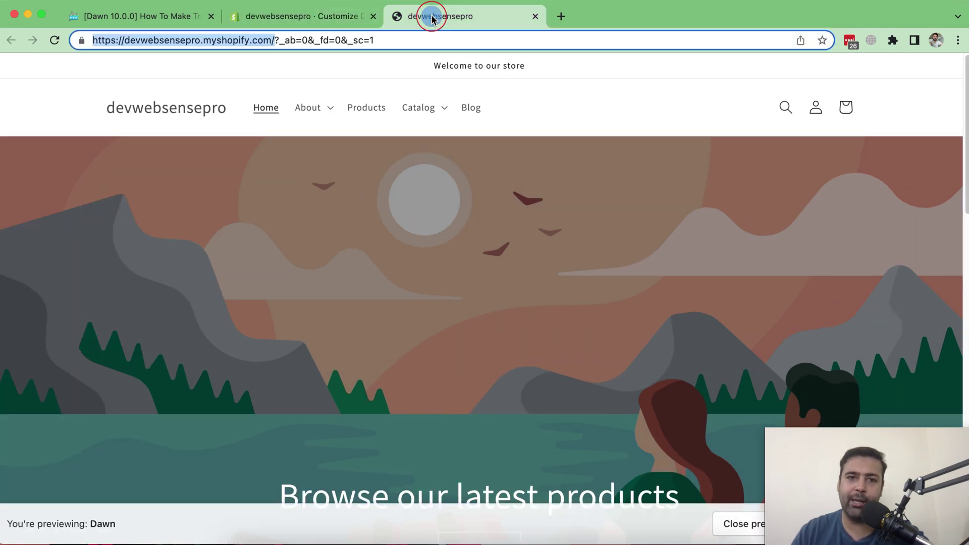
key("Return")
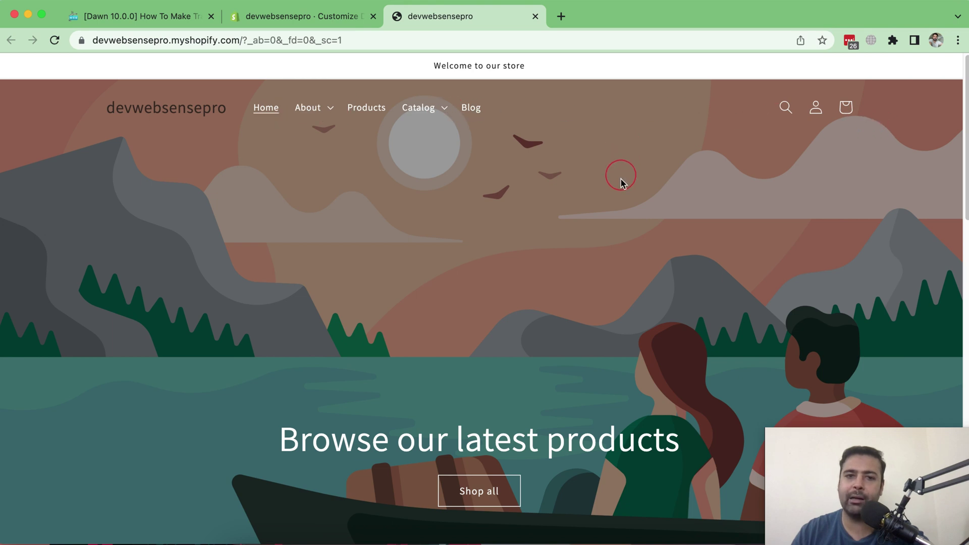
scroll(622, 183, "down", 3)
scroll(622, 182, "down", 3)
scroll(622, 182, "down", 3)
scroll(622, 182, "down", 3)
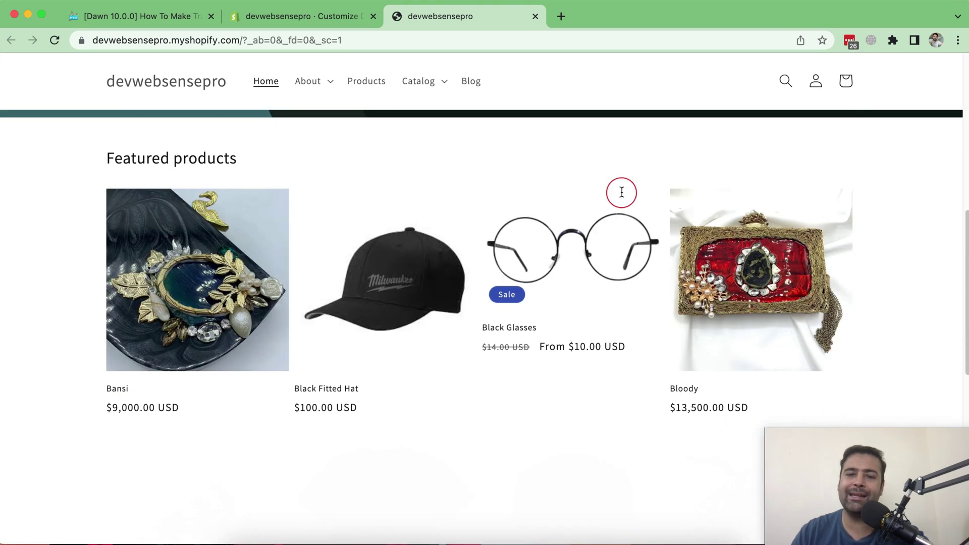
scroll(622, 192, "down", 3)
scroll(621, 192, "down", 2)
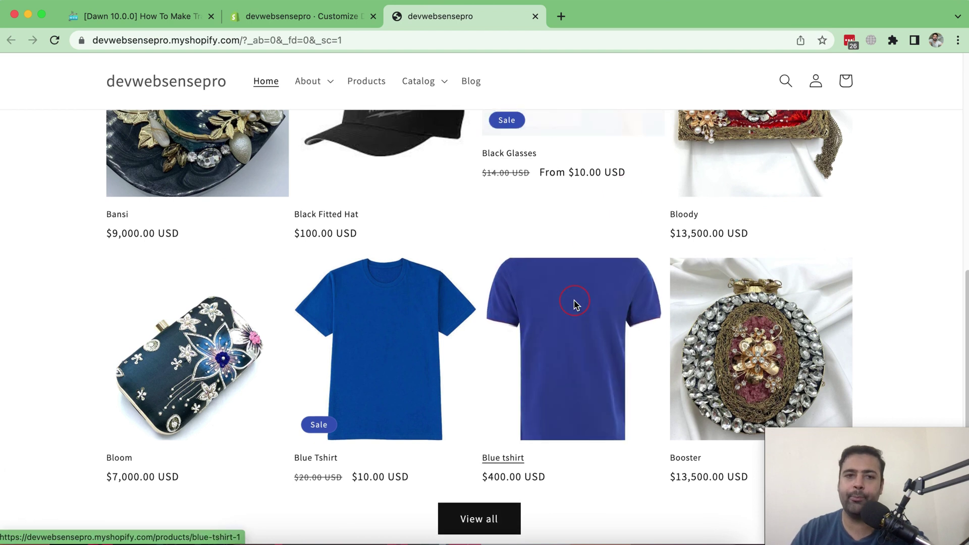
scroll(574, 303, "up", 4)
scroll(574, 303, "up", 5)
scroll(575, 304, "up", 4)
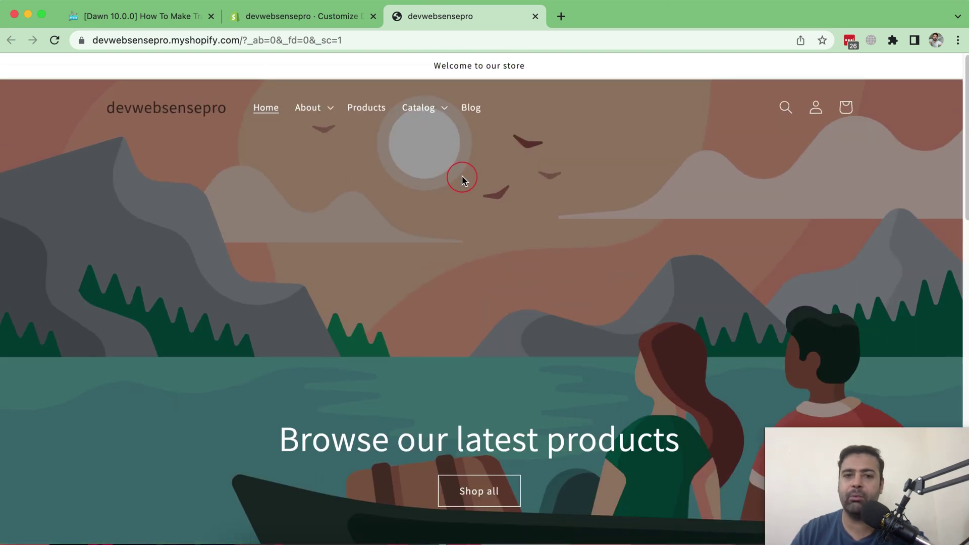
left_click(366, 107)
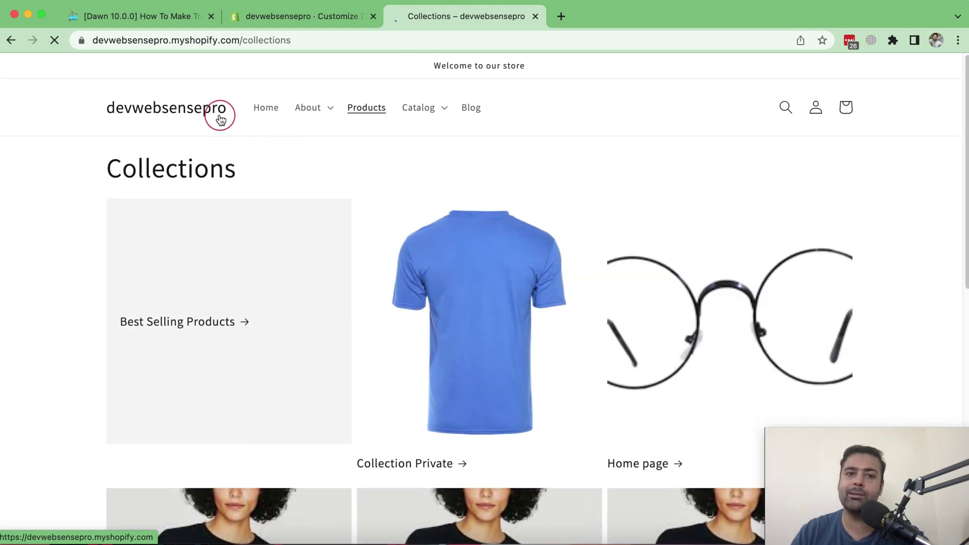
left_click(219, 115)
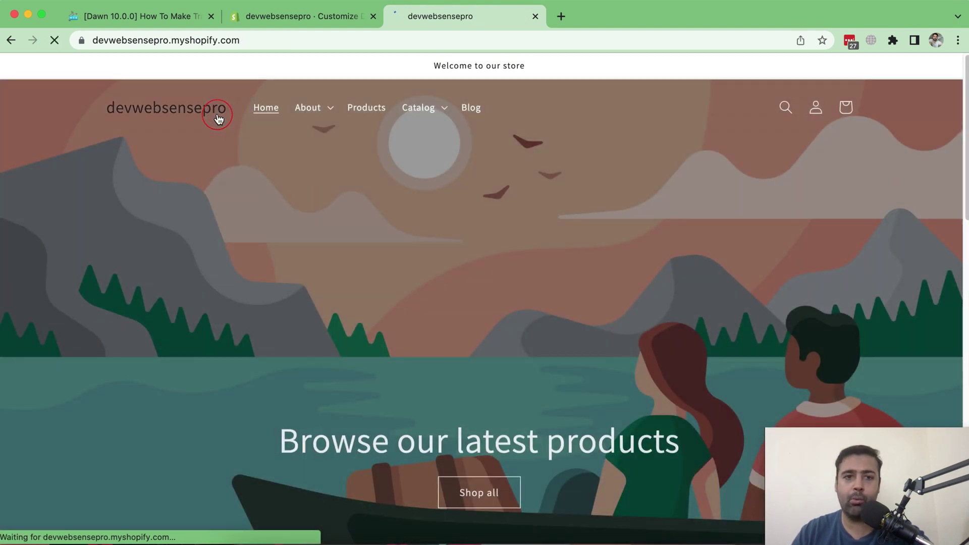